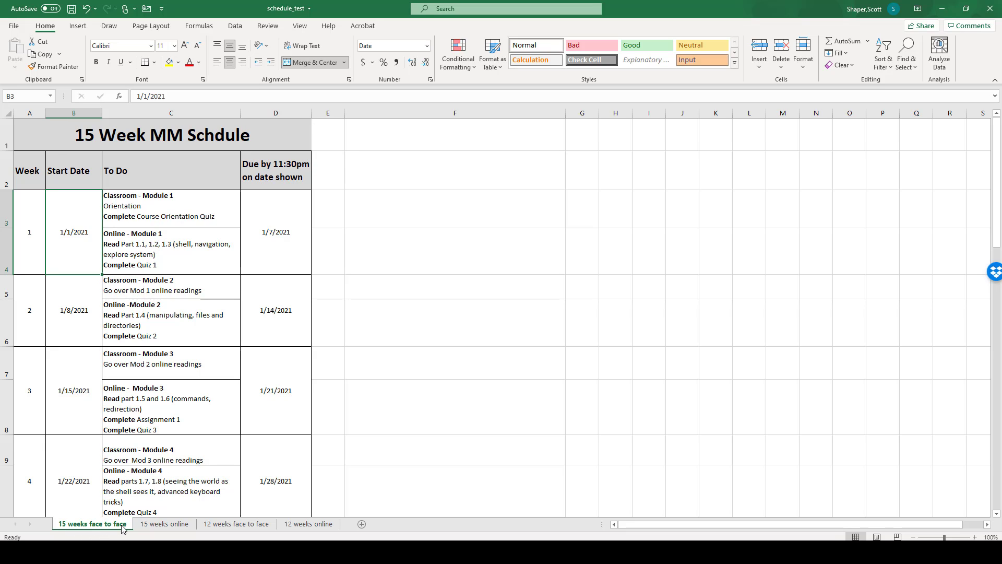
- Compare the 15 weeks online sheet with the 15 weeks face to face sheet
left_click(150, 526)
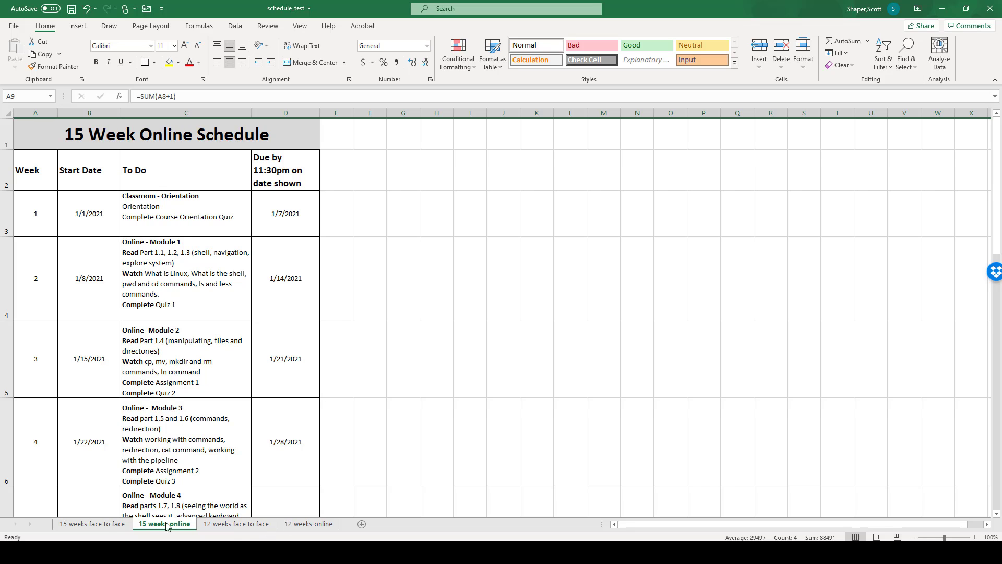
left_click(104, 526)
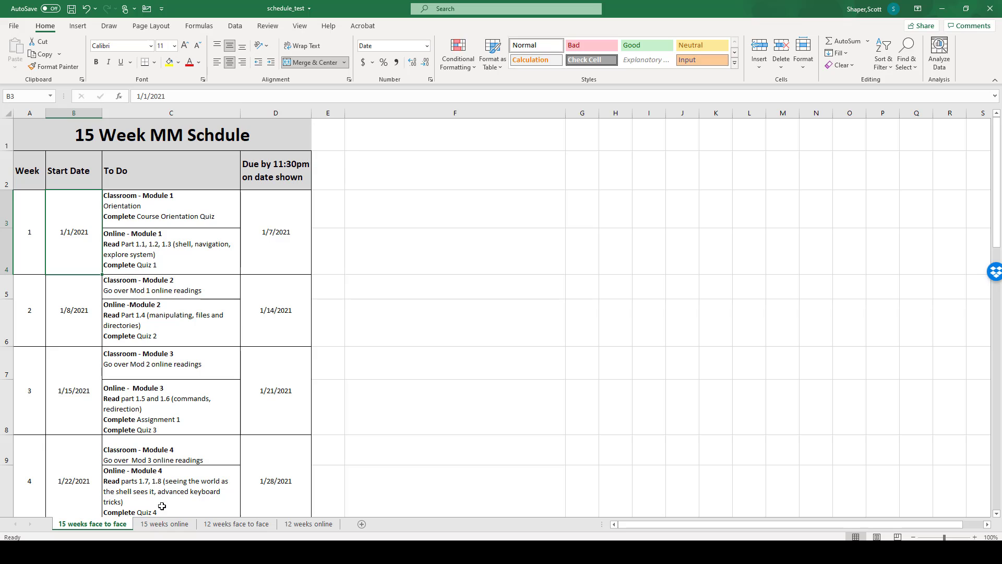
left_click(160, 524)
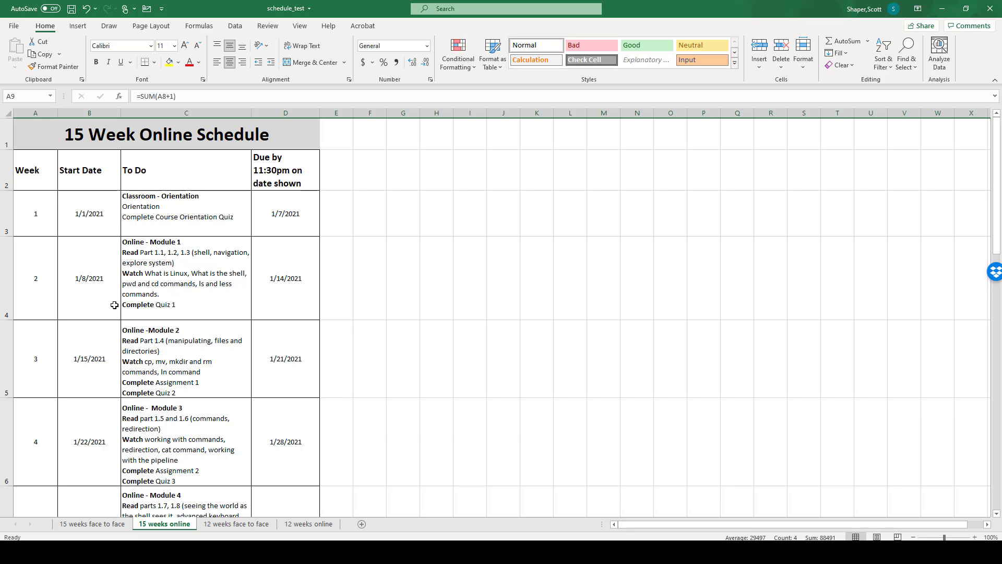
left_click(88, 524)
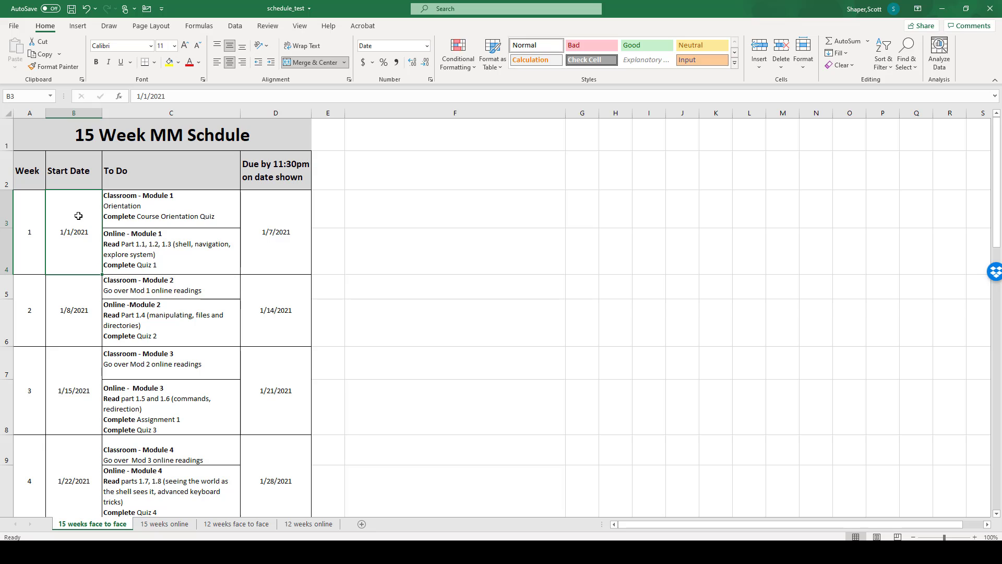
- Switch to the browser and look up the Fall 2021 semester start date on the college's Academic Dates page
left_click(251, 552)
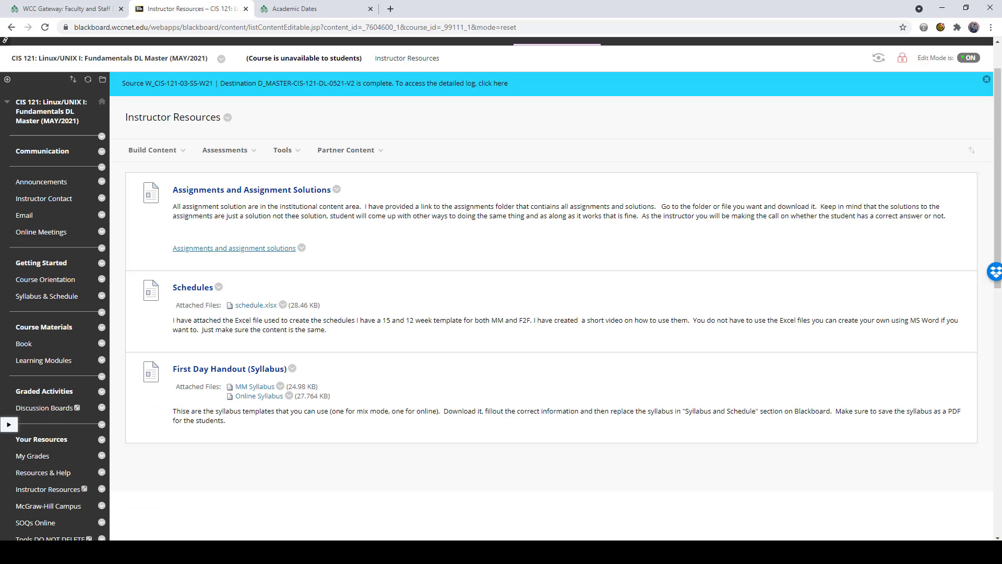
left_click(317, 5)
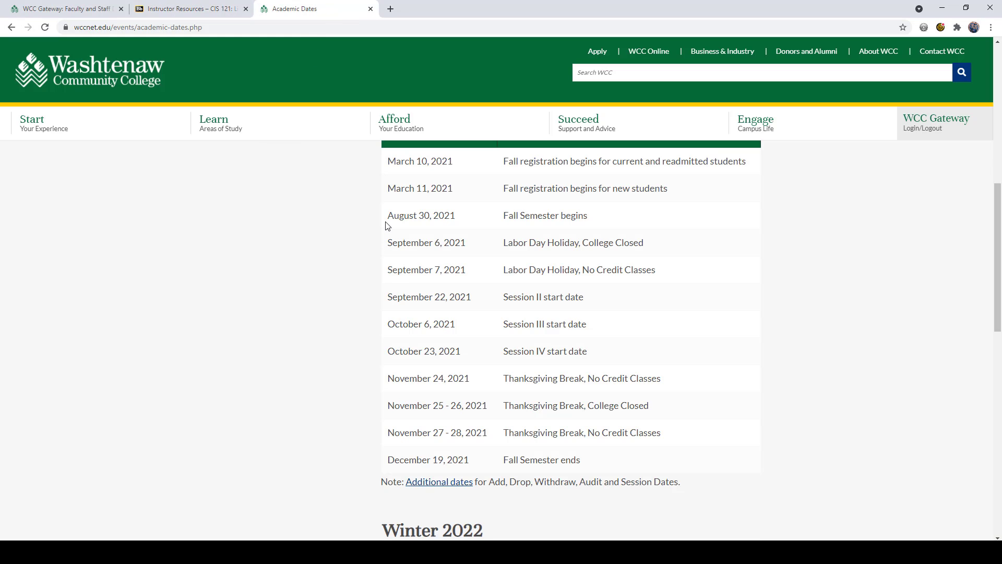
left_click_drag(387, 214, 606, 212)
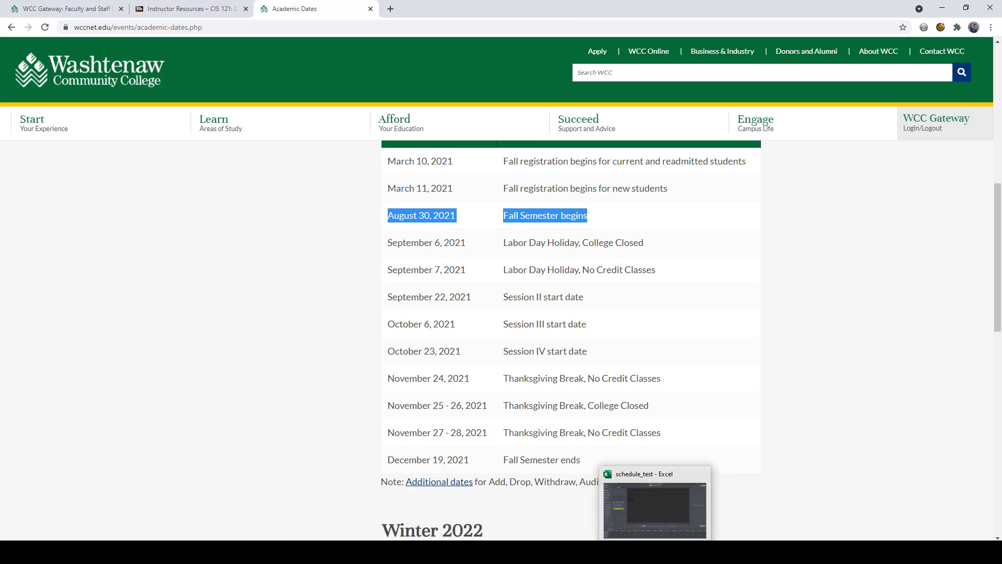
- Return to the schedule_test workbook in Excel and set the Week 1 start date in B3 to 8/30/2021
left_click(655, 552)
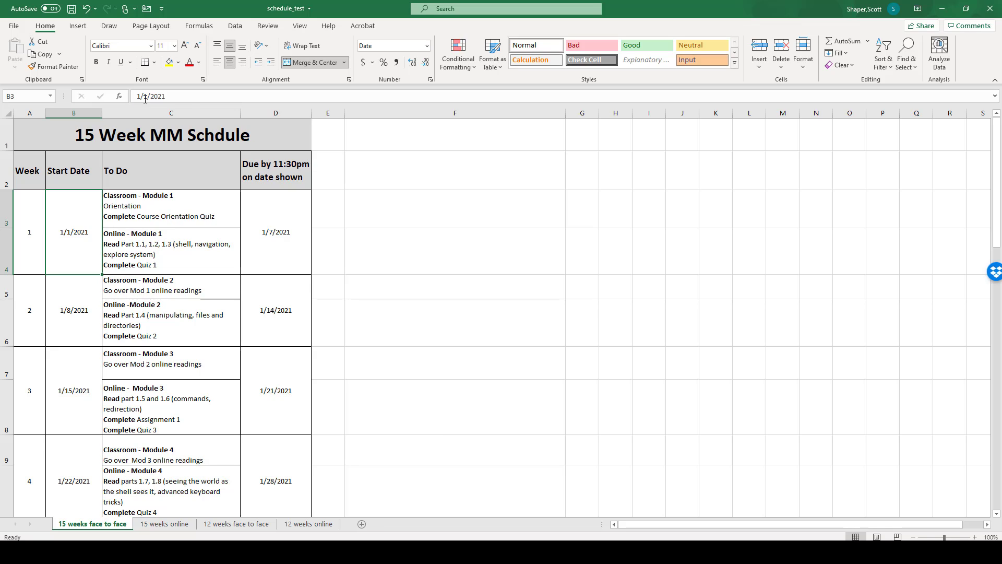
left_click_drag(166, 97, 138, 96)
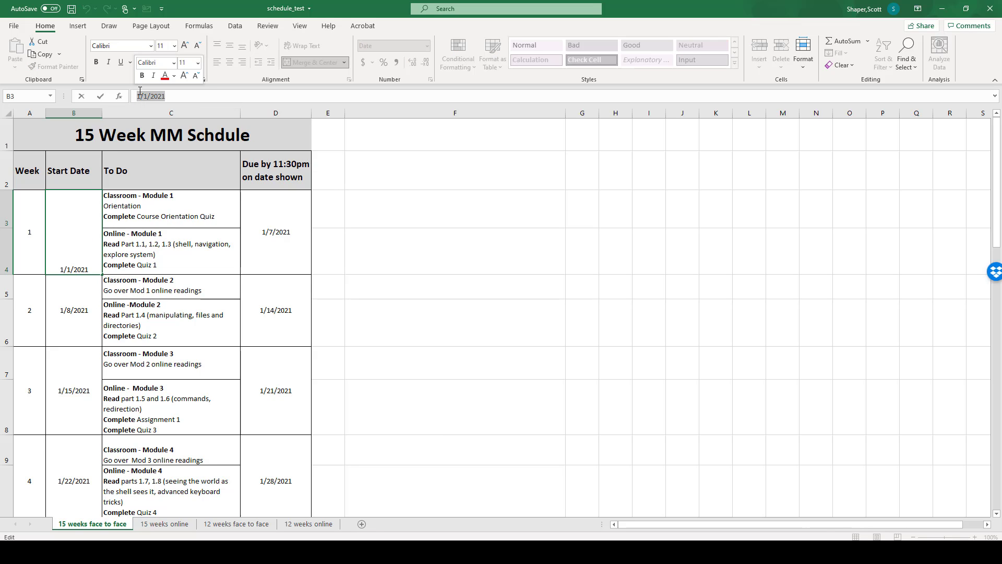
type("8/3")
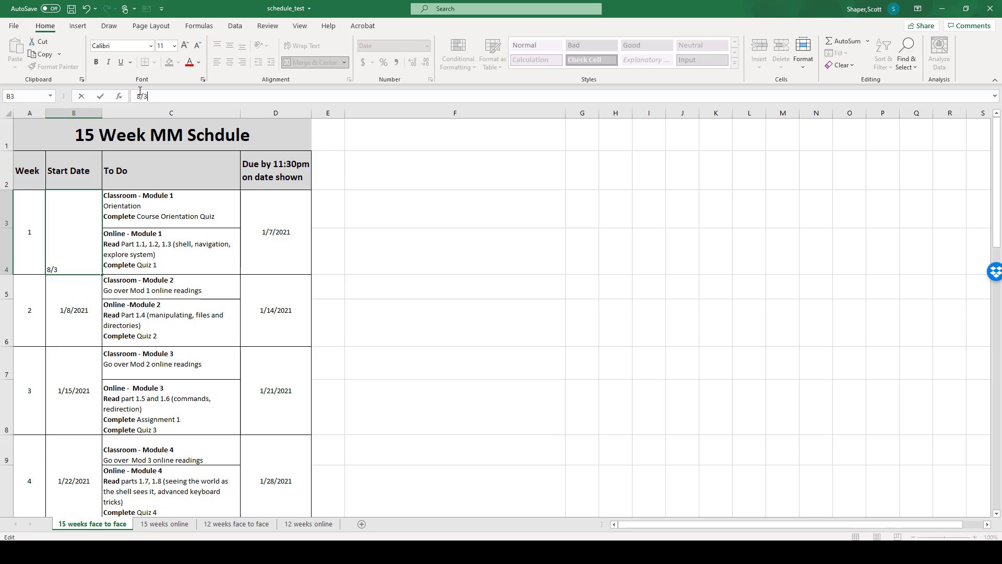
type("0/2021")
key("Return")
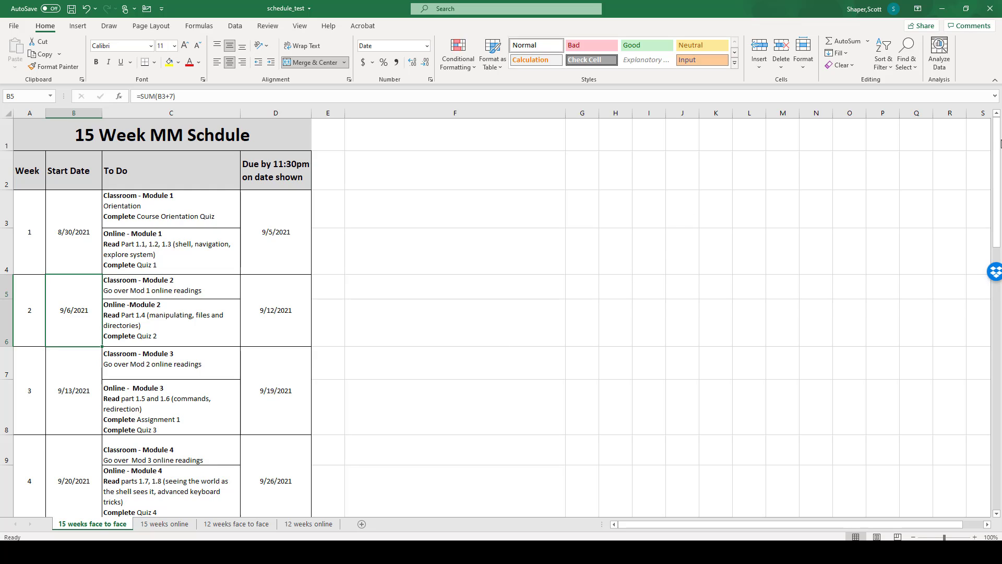
- Insert two blank rows above the Week 2 block, at row 5 of the face to face schedule
left_click_drag(999, 144, 1000, 240)
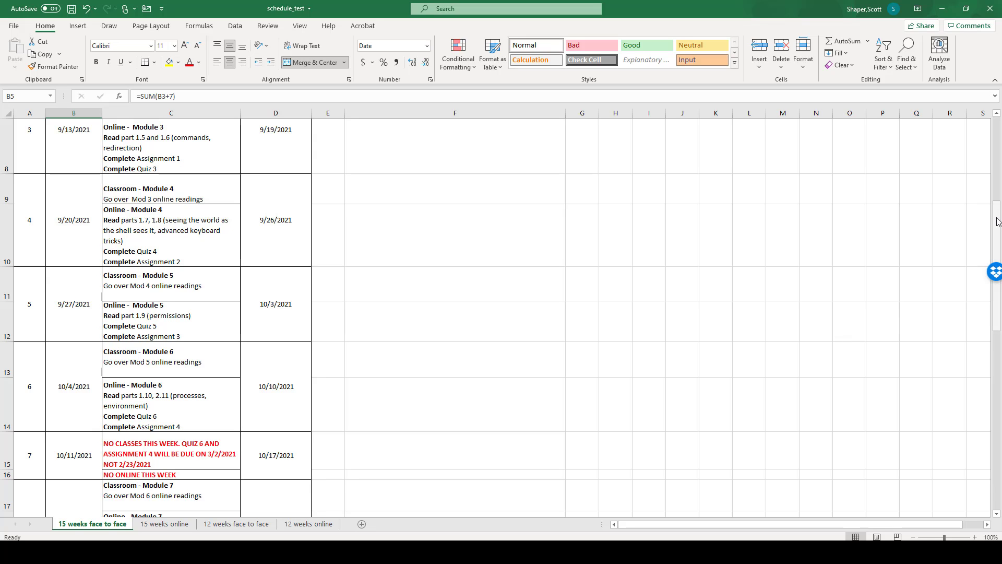
left_click_drag(997, 222, 997, 146)
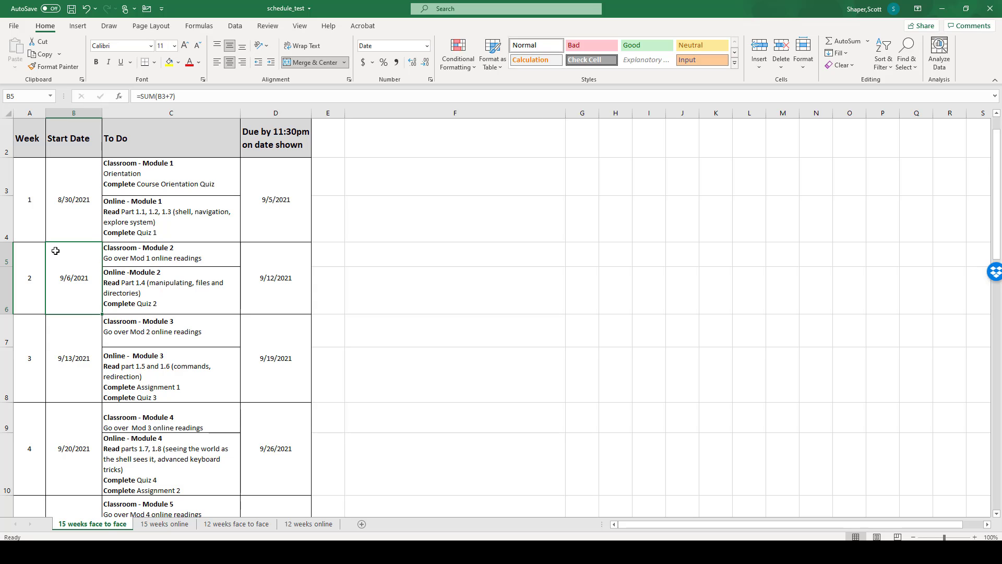
left_click(6, 253)
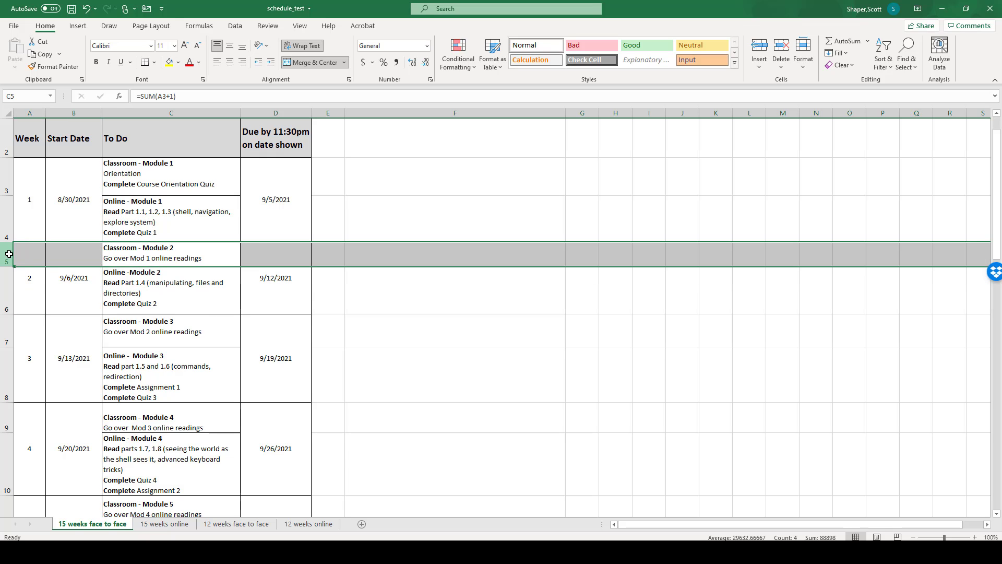
right_click(6, 254)
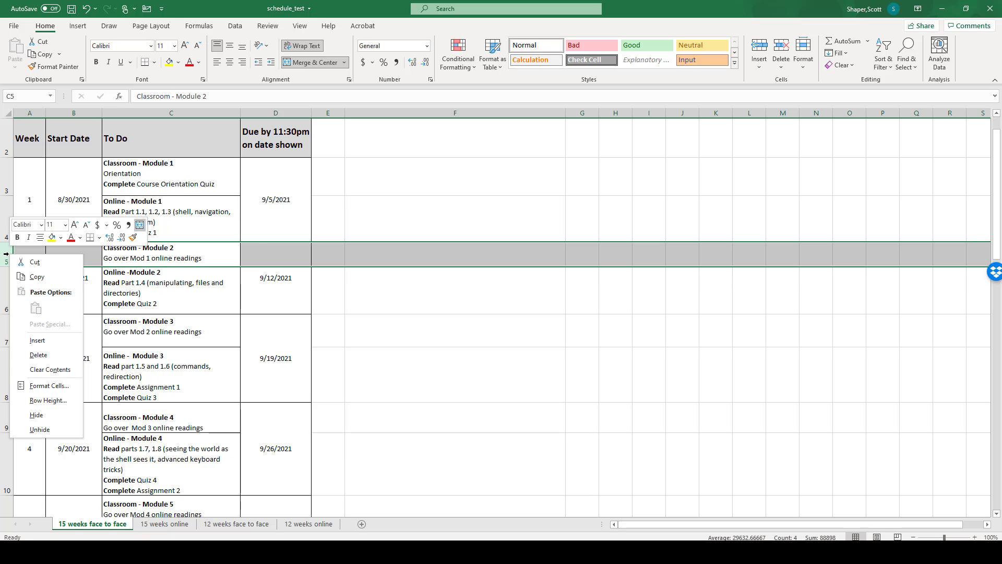
left_click(36, 340)
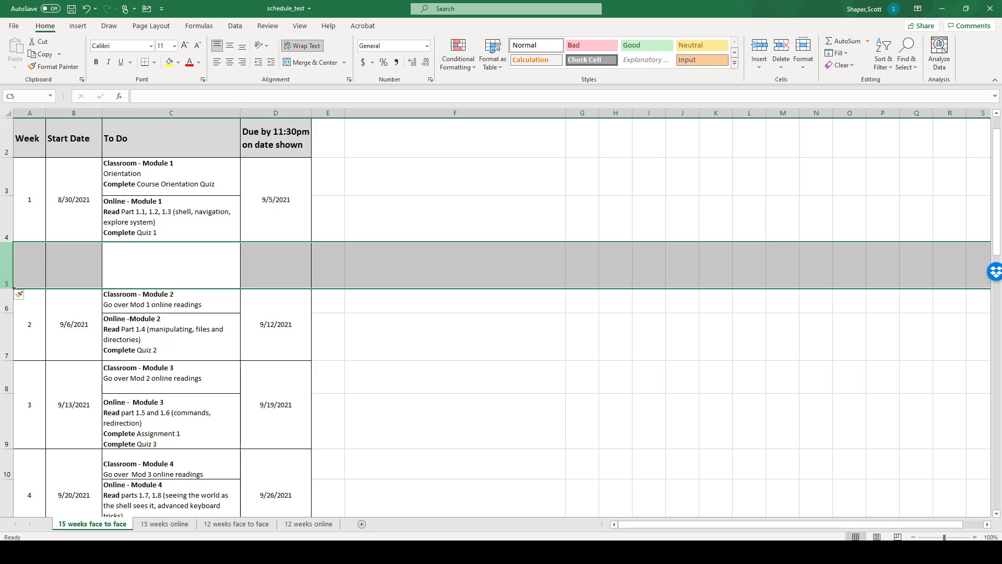
right_click(7, 257)
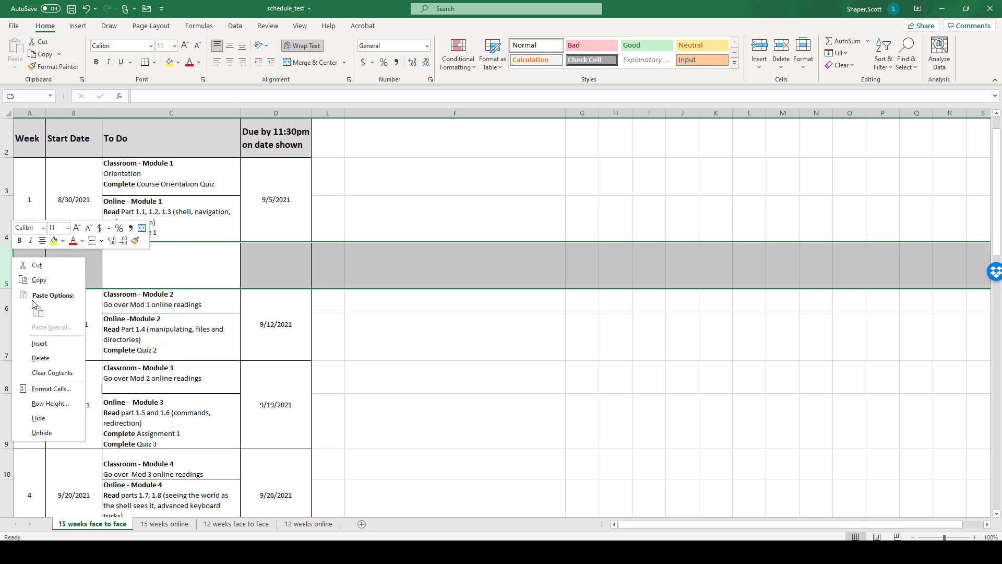
left_click(55, 349)
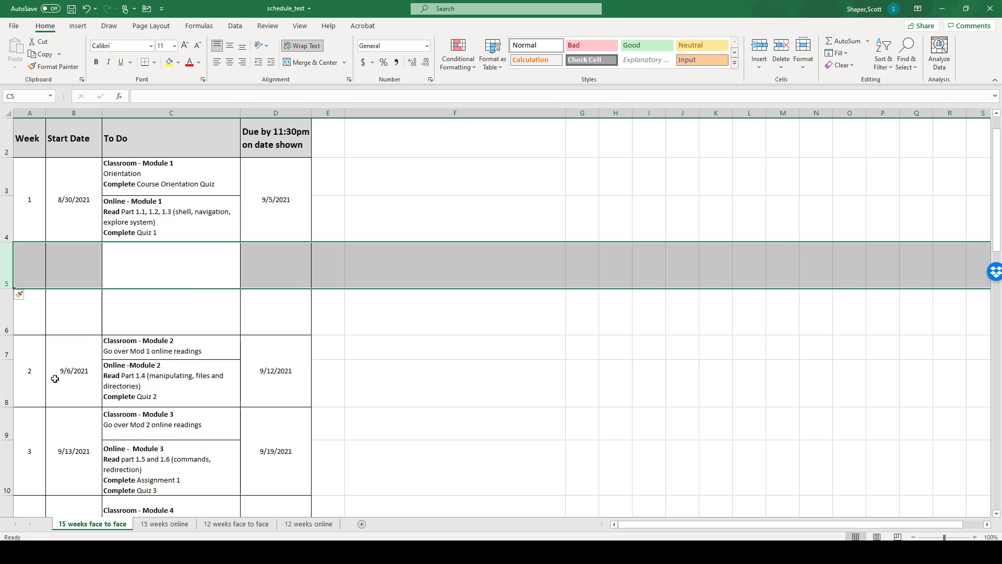
- Merge and center the blank cells A5:D6 in the two new rows
left_click_drag(28, 265, 250, 304)
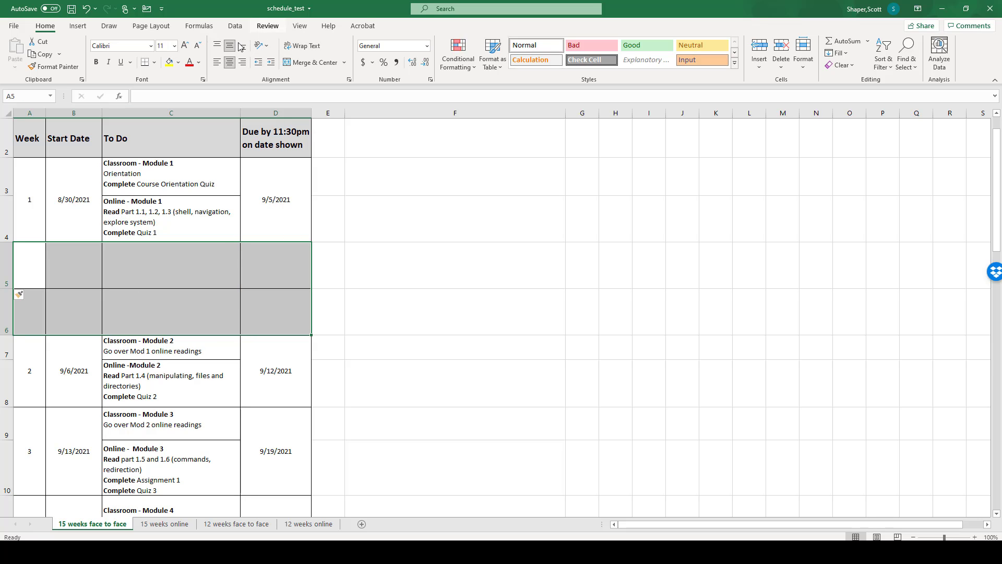
left_click(303, 66)
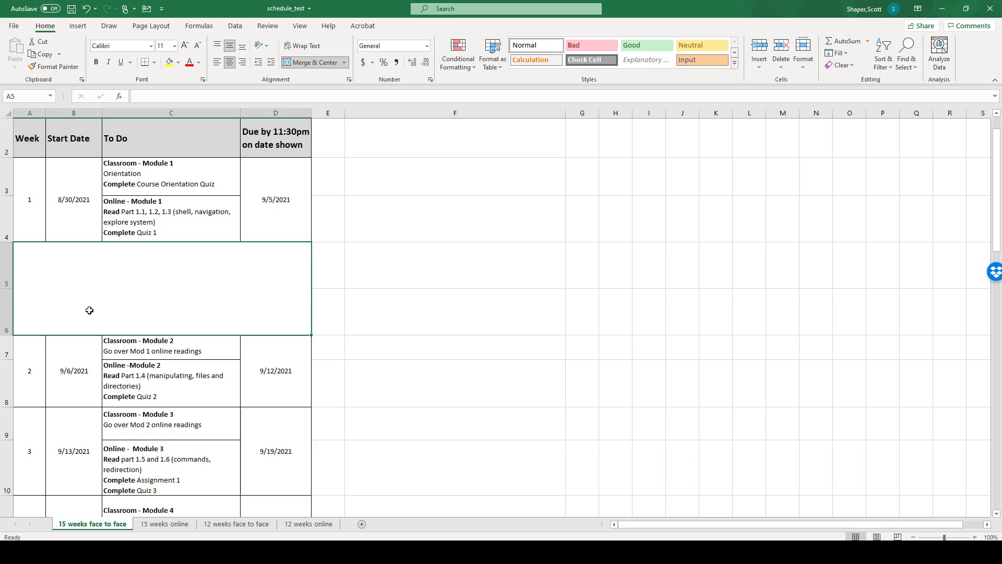
- Move the red no-classes week from rows 17 and 18 into the blank rows 5 and 6
scroll(86, 312, "down", 3)
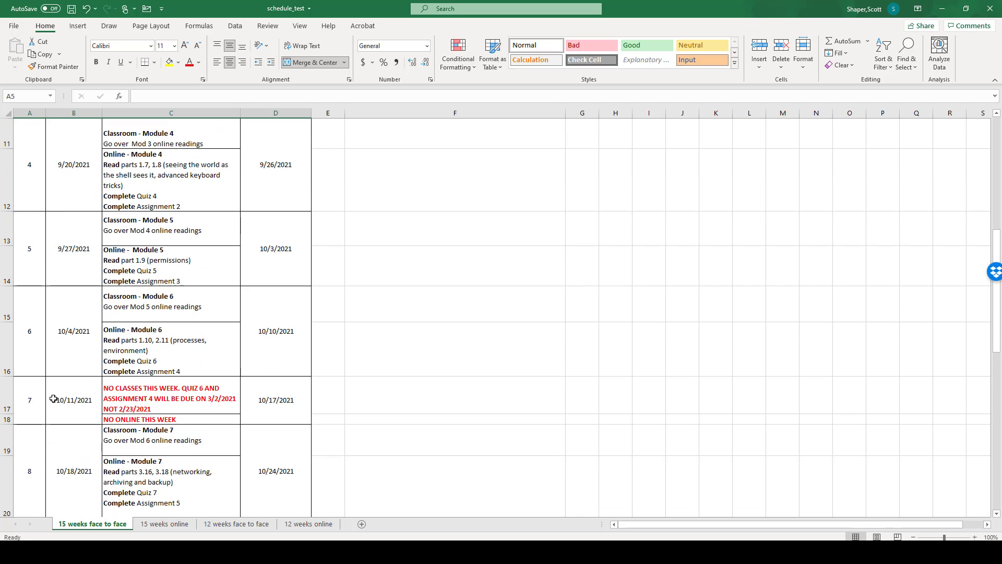
left_click_drag(11, 397, 239, 421)
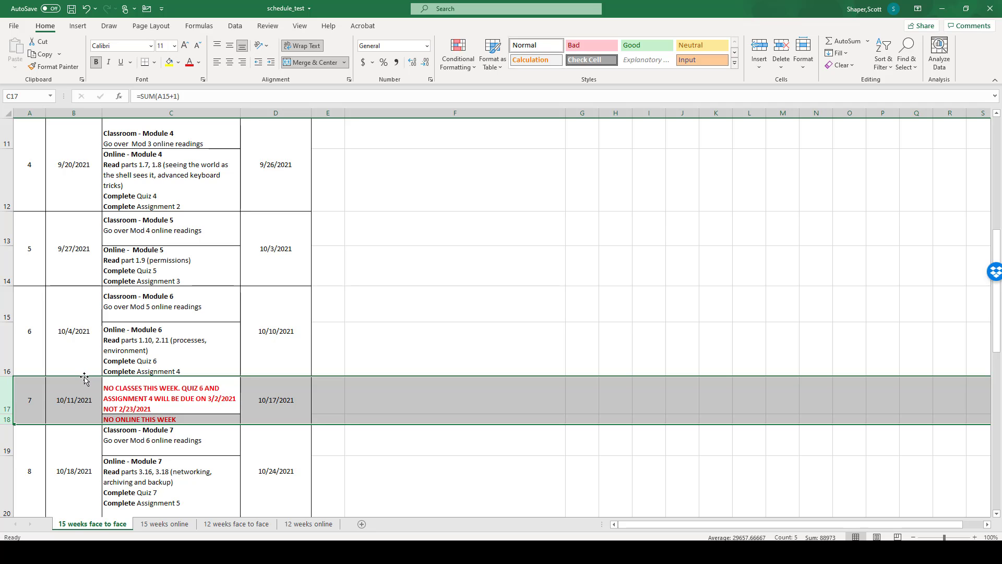
left_click_drag(84, 377, 146, 278)
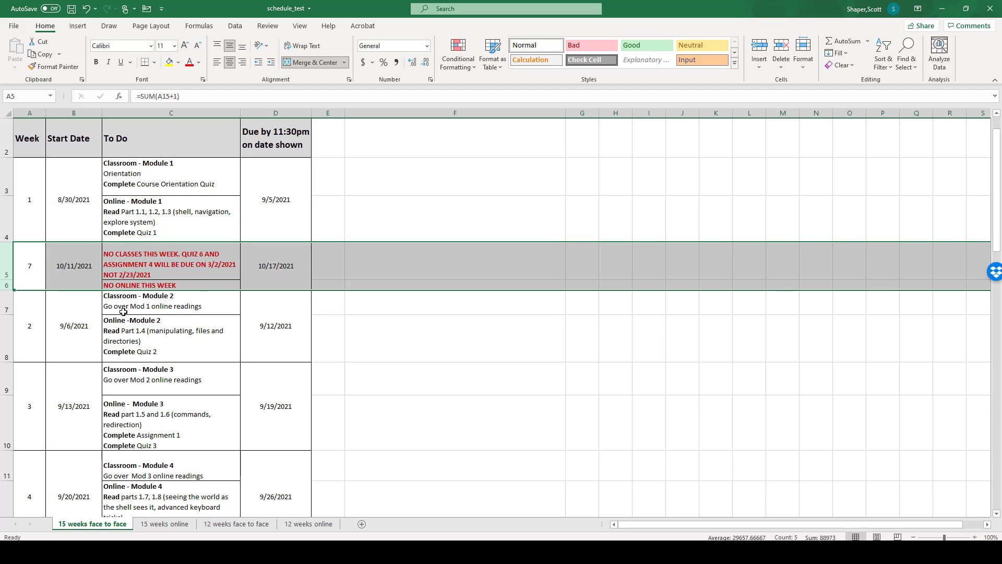
- Delete the emptied rows 17 and 18 between the Module 6 and Module 7 weeks
scroll(118, 310, "down", 4)
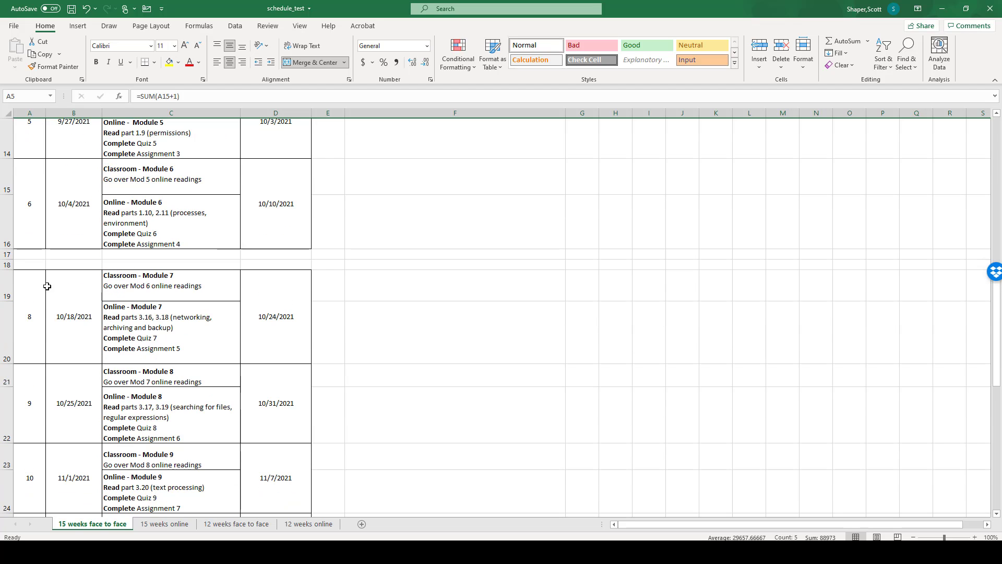
left_click(5, 256)
left_click_drag(5, 260, 5, 265)
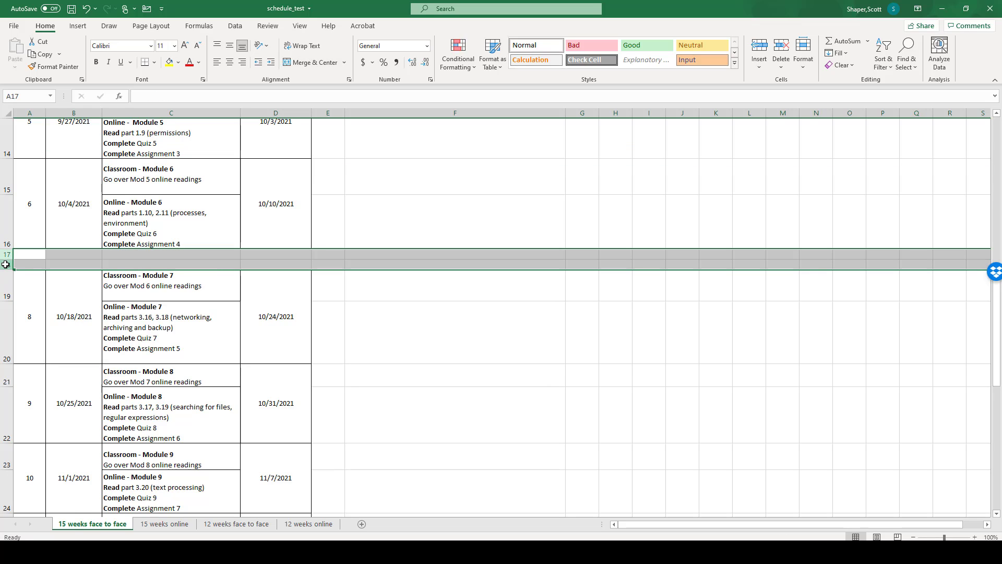
right_click(4, 264)
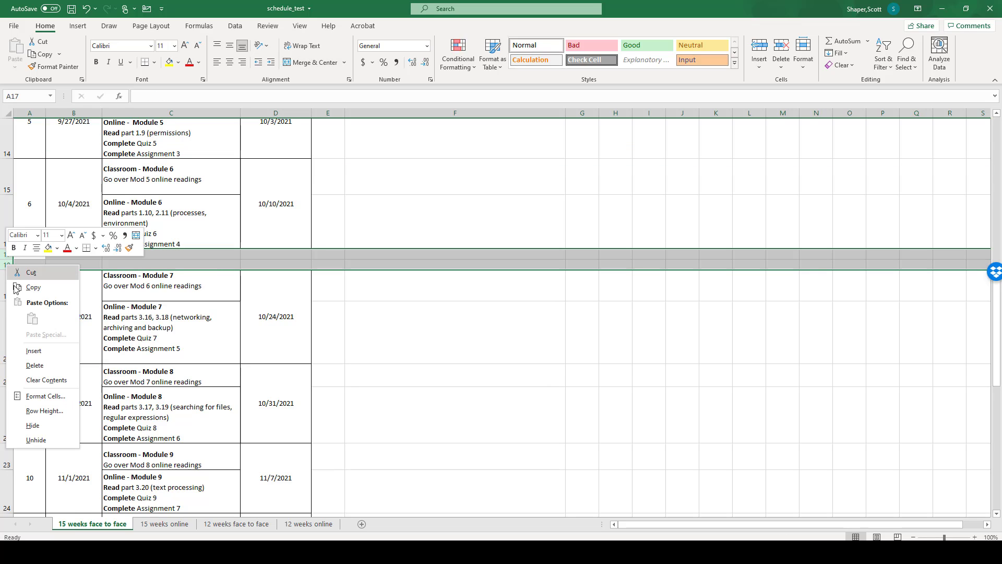
left_click(45, 374)
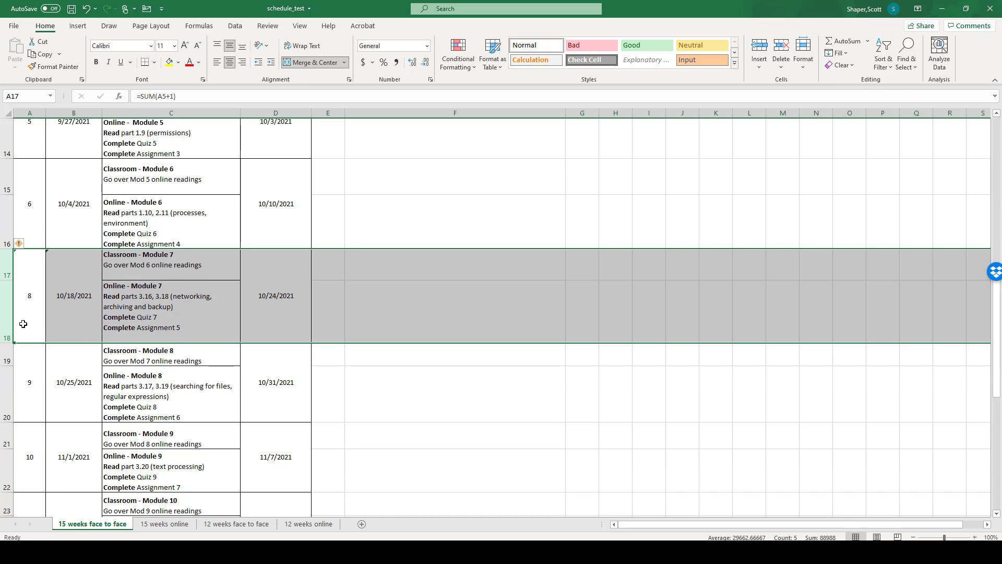
- Change the no-classes week's number formula in A5 to =SUM(A3+1) and fill it down to the week number cell below
left_click(63, 354)
scroll(78, 295, "up", 3)
scroll(79, 297, "up", 2)
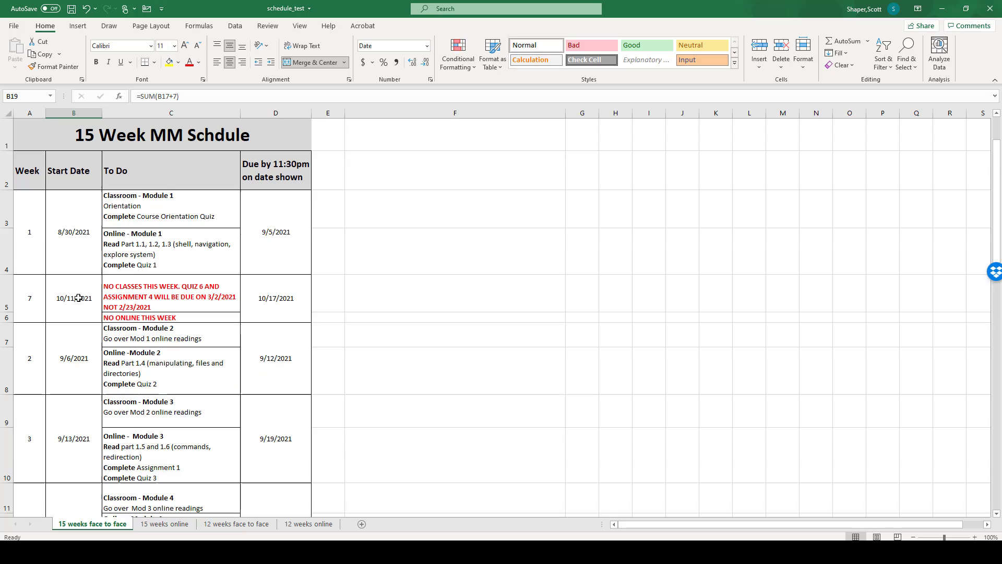
left_click(31, 249)
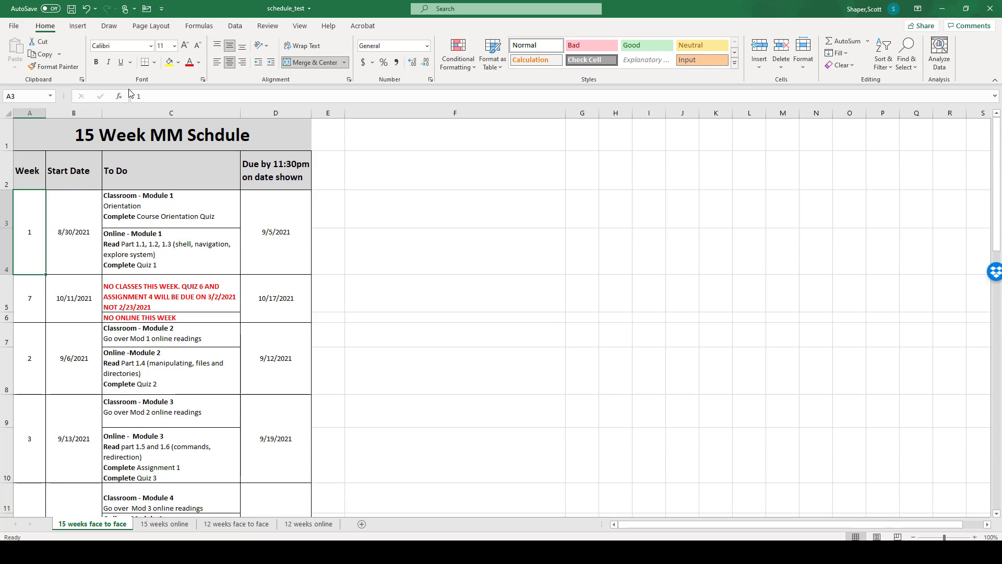
left_click(36, 289)
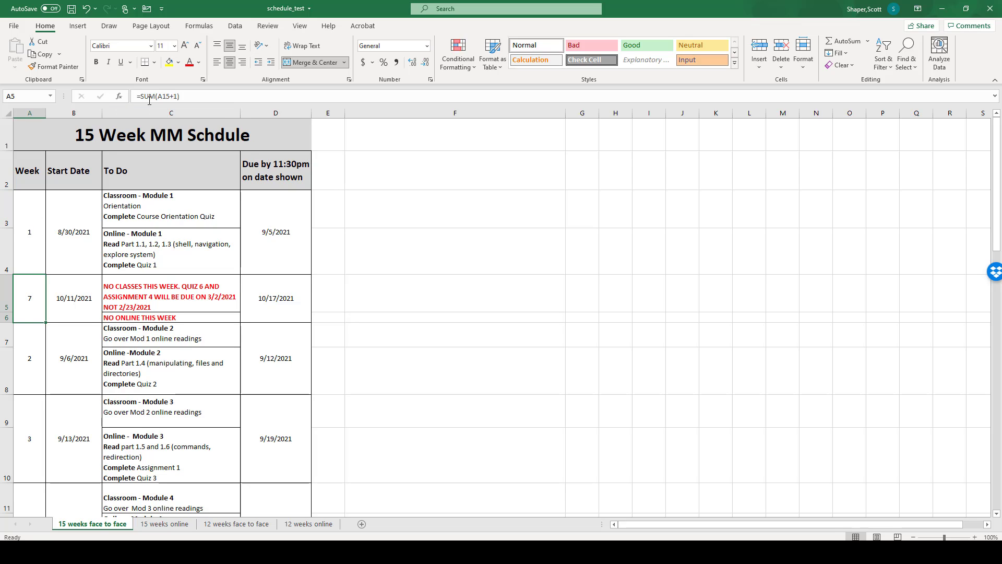
left_click(170, 96)
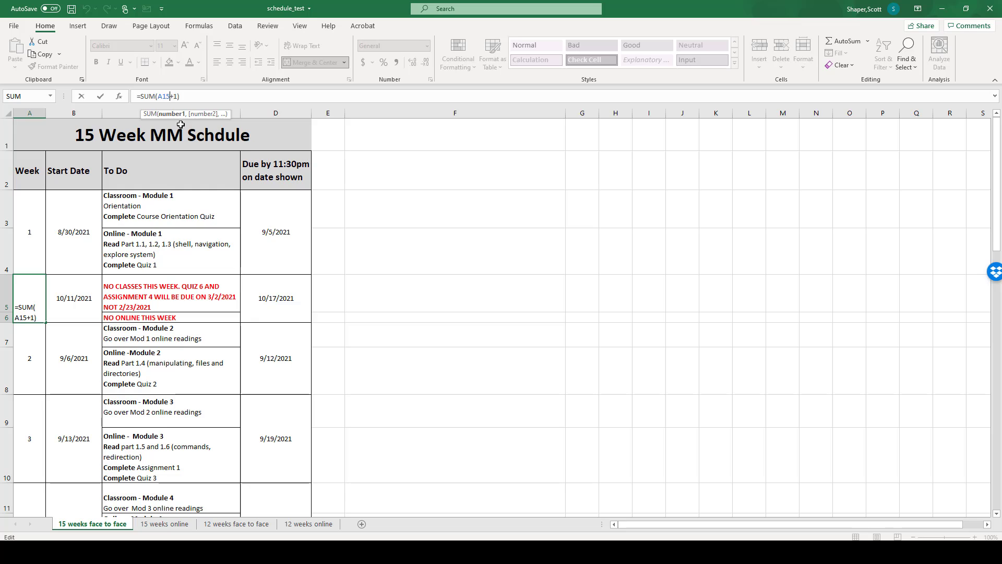
key("BackSpace")
key("BackSpace")
type("3")
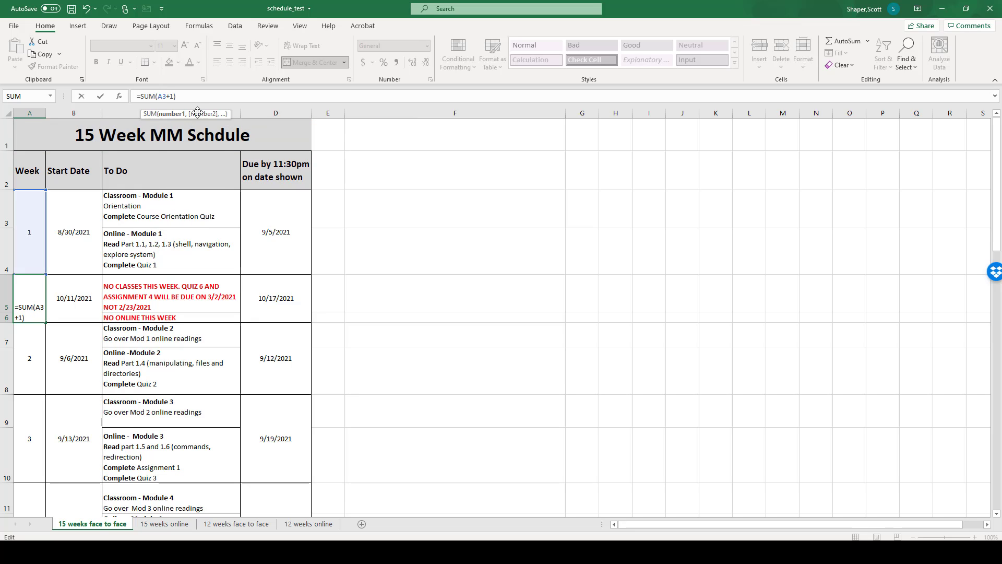
key("Return")
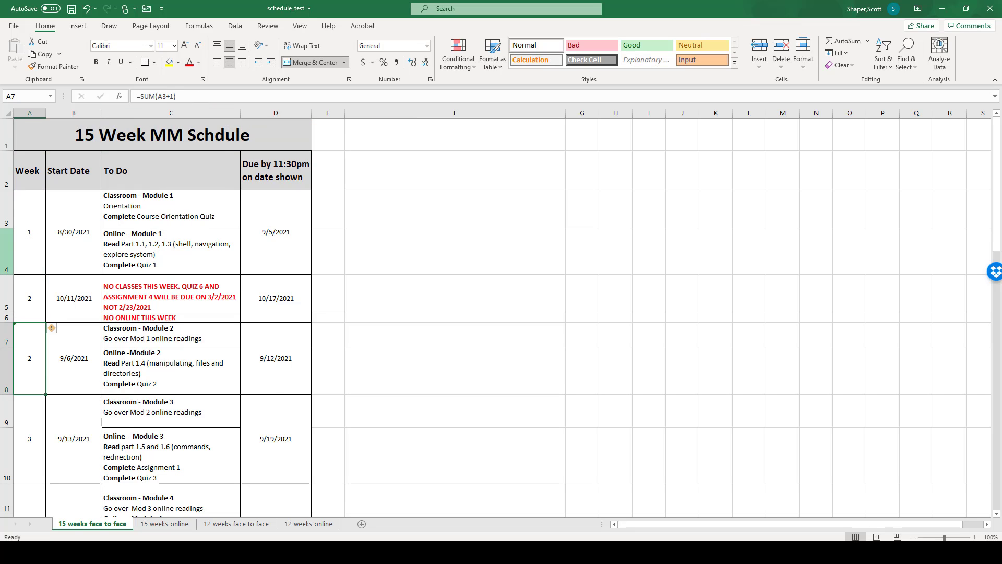
left_click(27, 278)
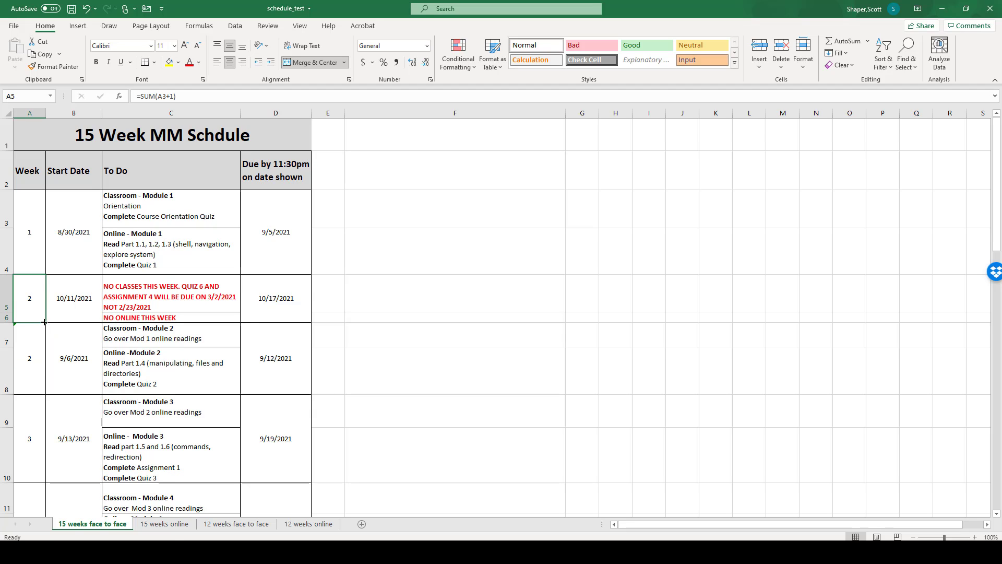
mouse_move(45, 322)
left_mouse_down()
mouse_move(41, 368)
mouse_move(34, 329)
left_mouse_up()
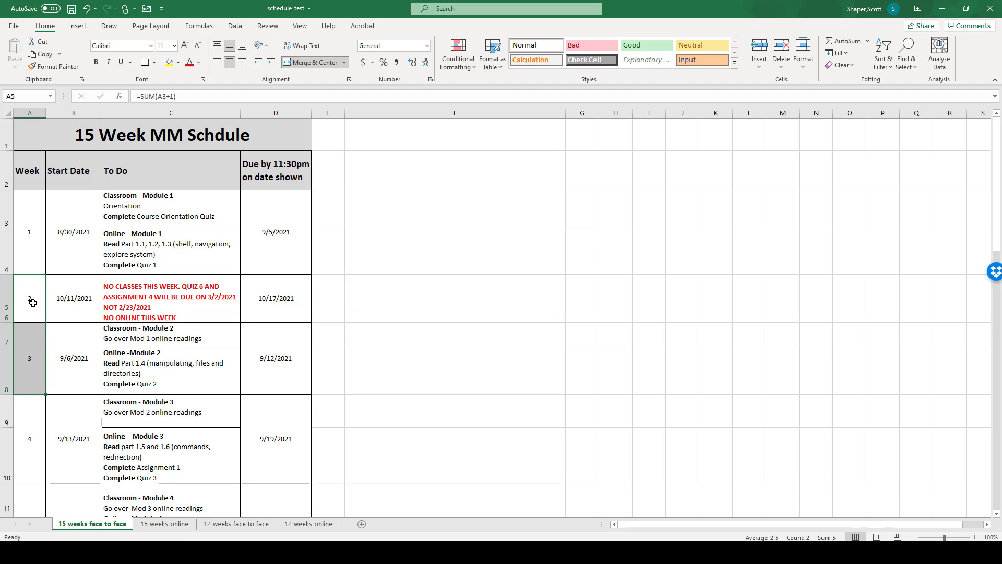
- Fill the week number formula from A15 down to the Module 7 week in A17, and refill A5 into A7
scroll(33, 303, "down", 4)
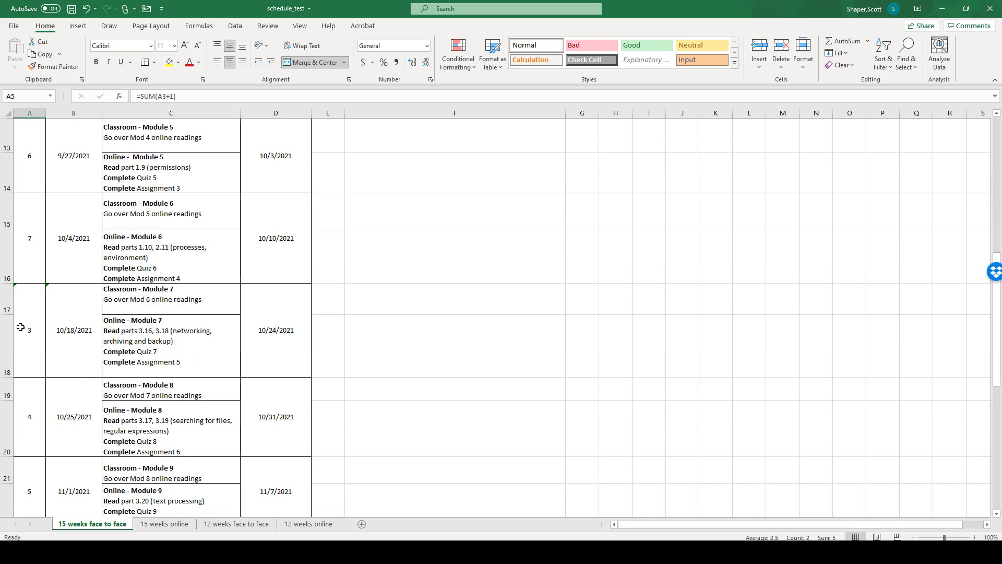
left_click(29, 255)
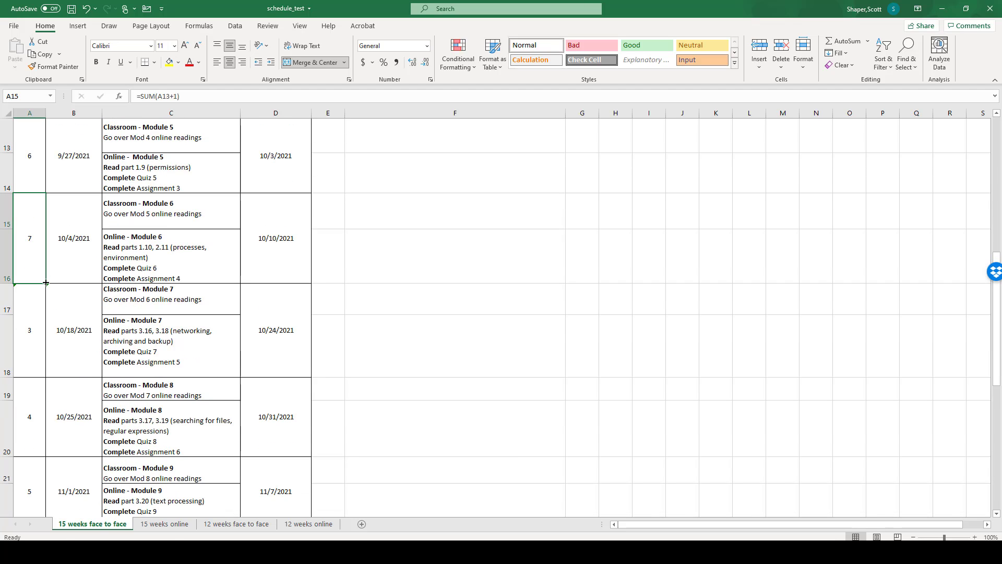
left_click_drag(46, 282, 49, 342)
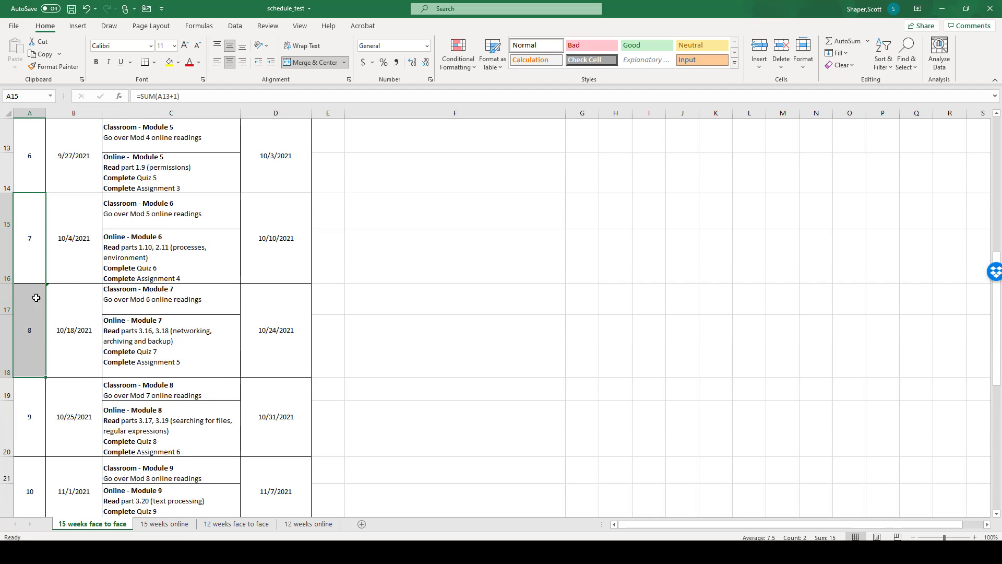
scroll(38, 370, "down", 5)
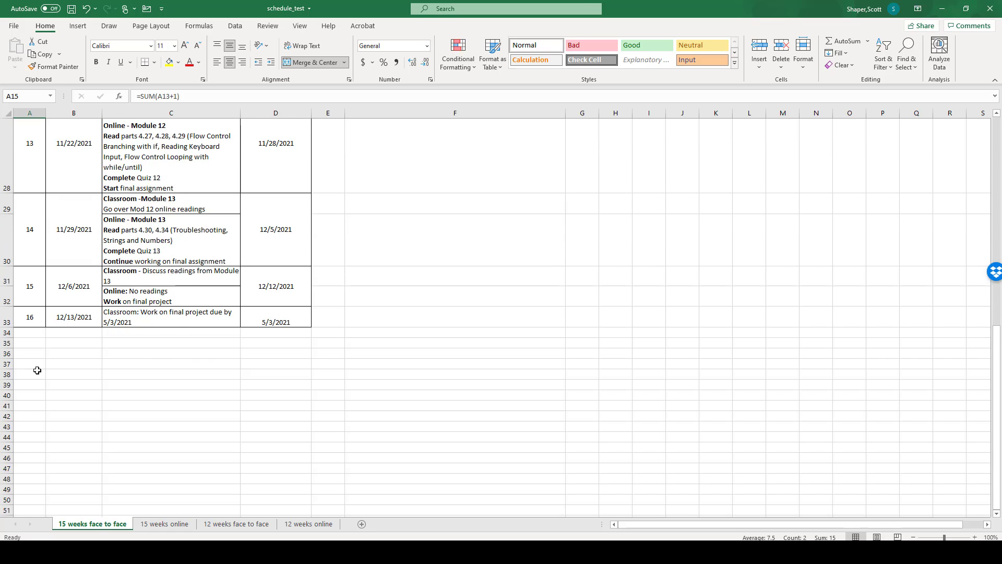
scroll(37, 371, "up", 10)
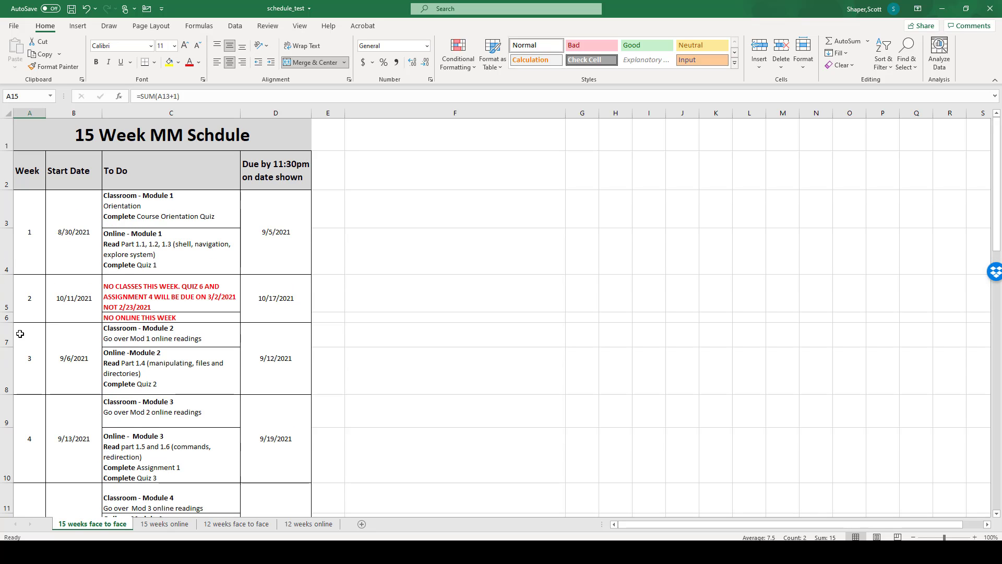
left_click(22, 309)
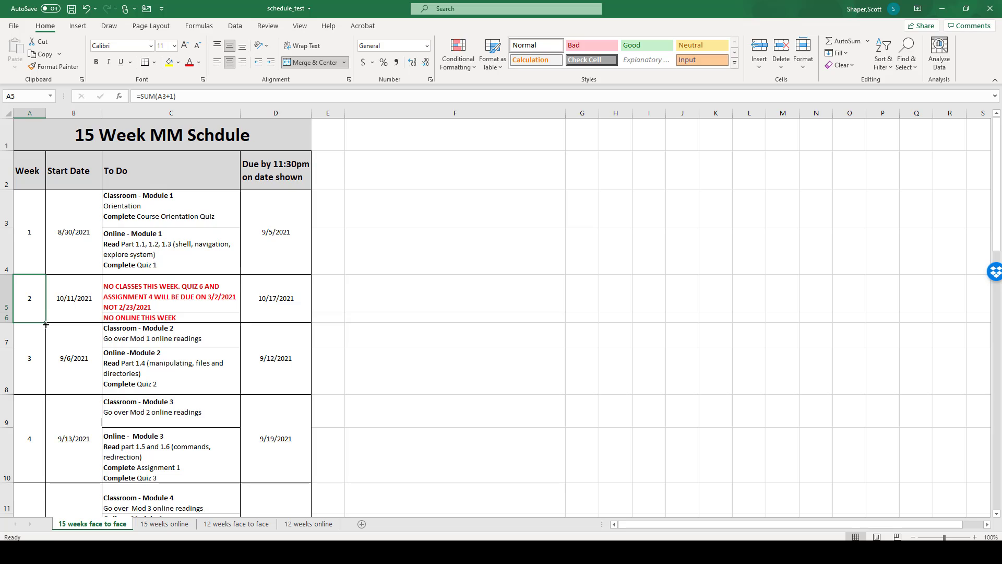
left_click_drag(46, 323, 50, 371)
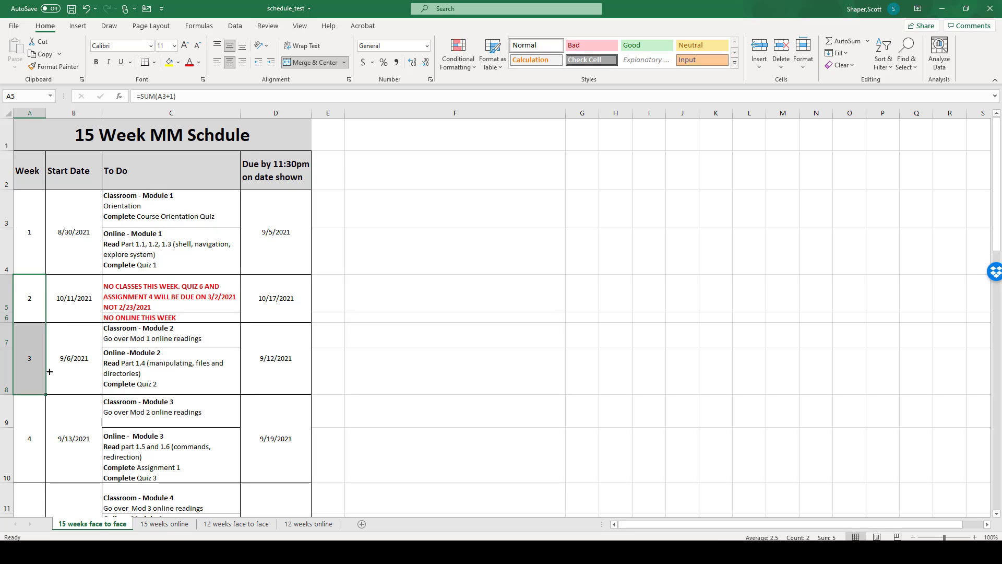
- Change the no-classes week's start date formula in B5 to =SUM(B3+7)
left_click(68, 312)
left_click(69, 259)
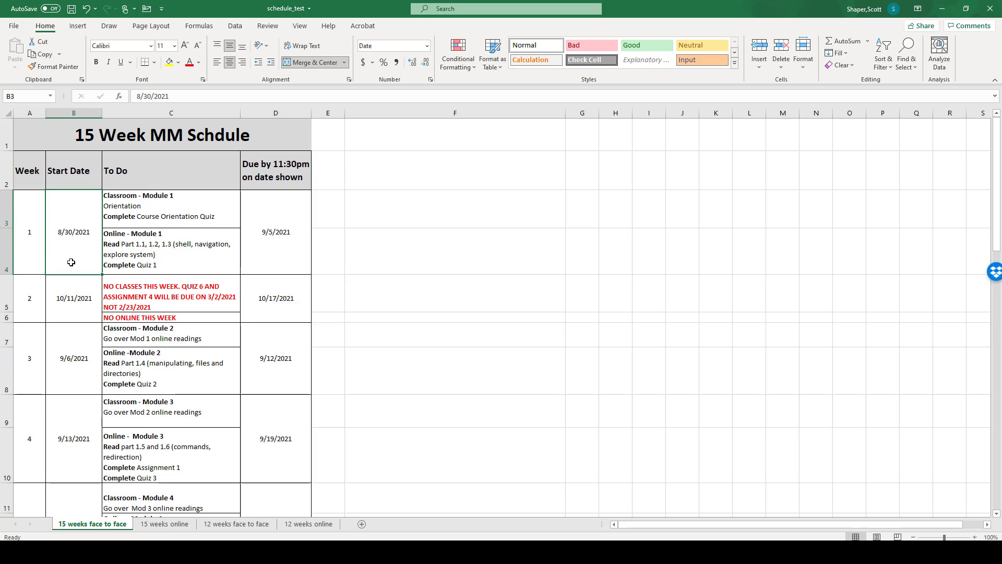
left_click(71, 288)
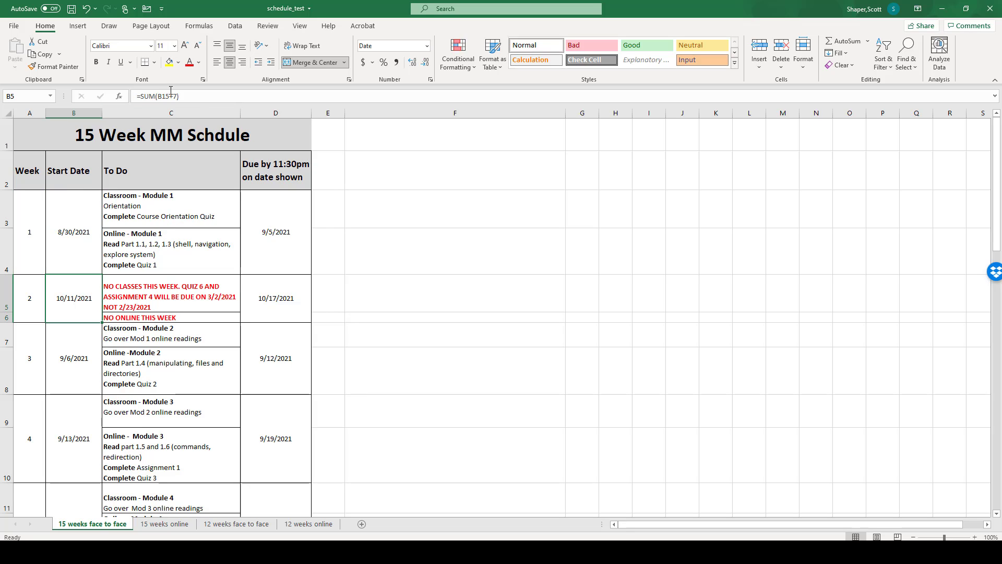
left_click(171, 98)
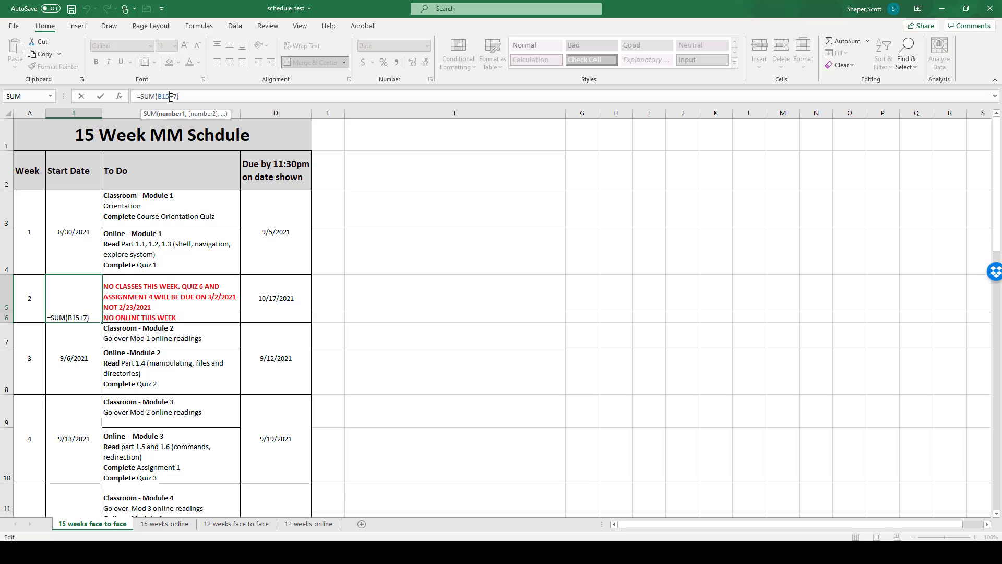
key("BackSpace")
key("BackSpace")
type("3")
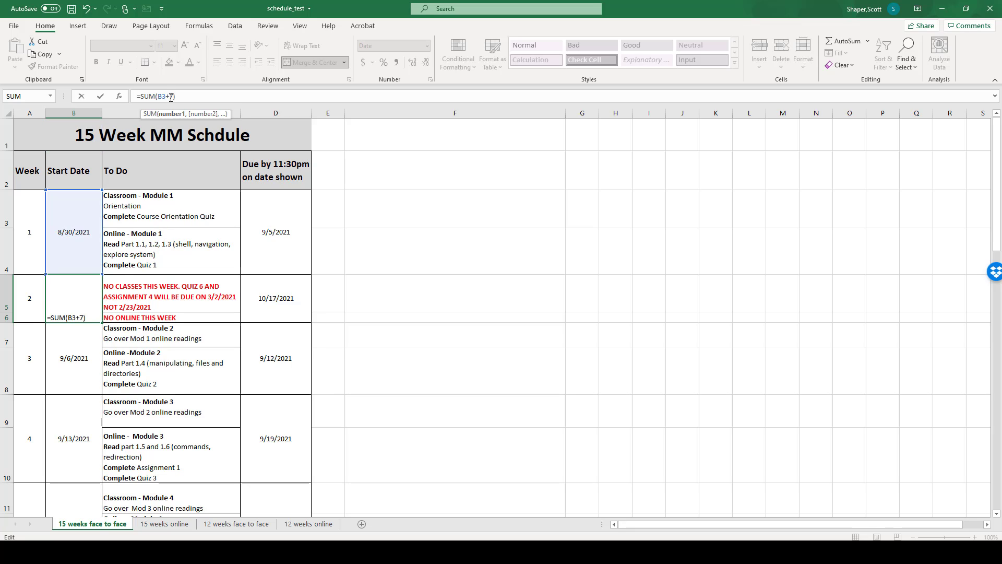
key("Return")
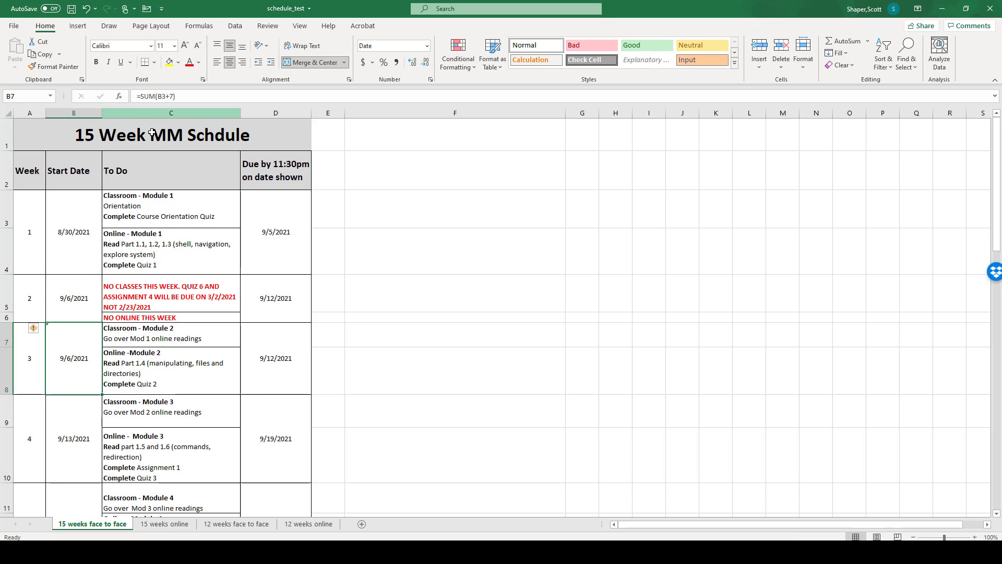
- Fill the start date formula in B5 down to the Module 2 week in B7
left_click(67, 288)
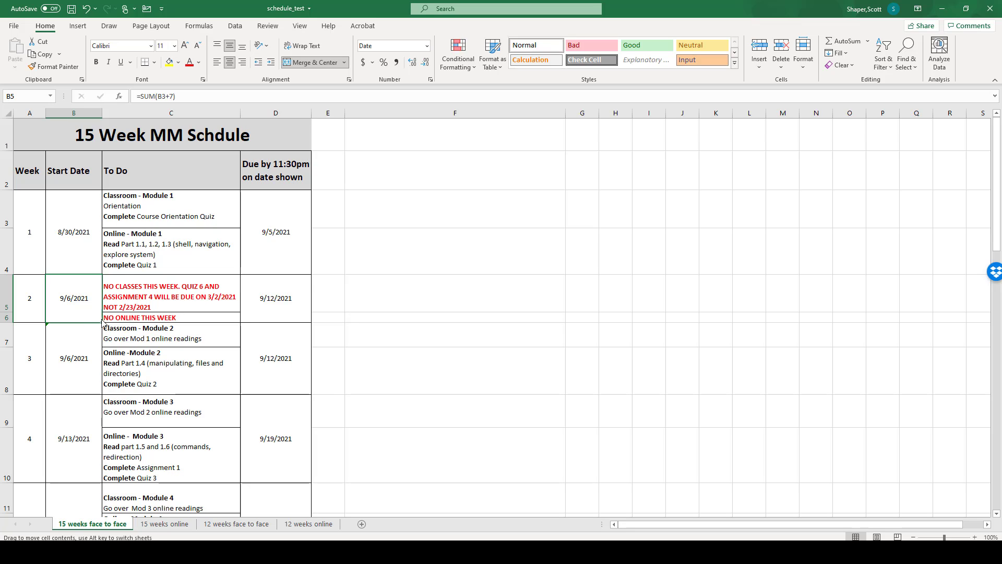
mouse_move(102, 323)
left_mouse_down()
mouse_move(109, 386)
mouse_move(111, 311)
mouse_move(112, 325)
left_mouse_up()
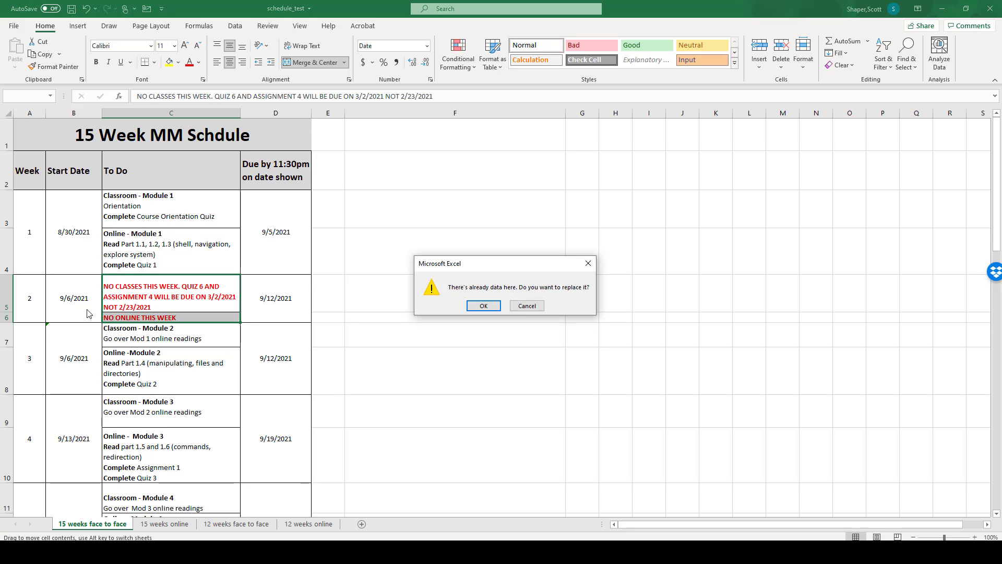
left_click(530, 305)
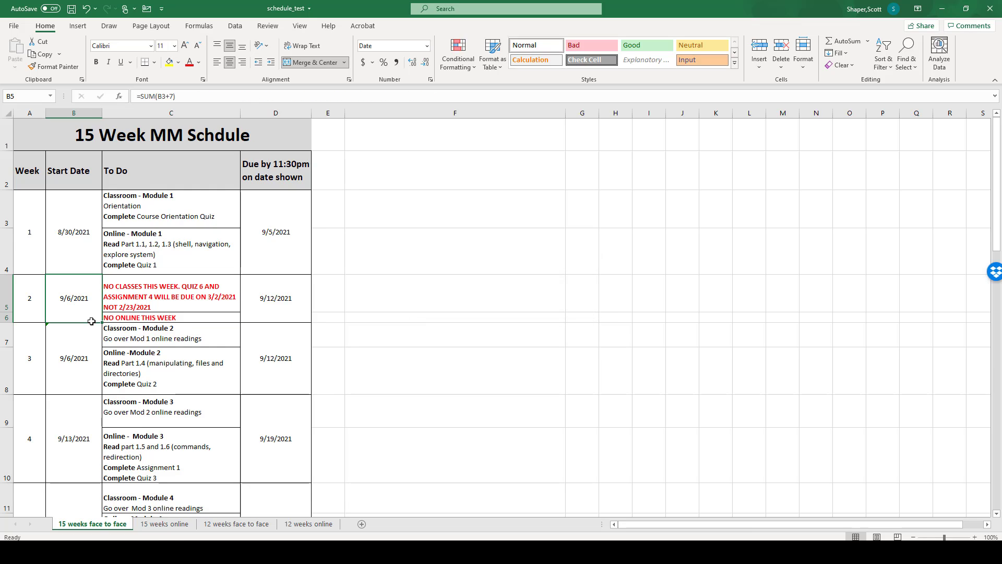
left_click_drag(102, 322, 102, 392)
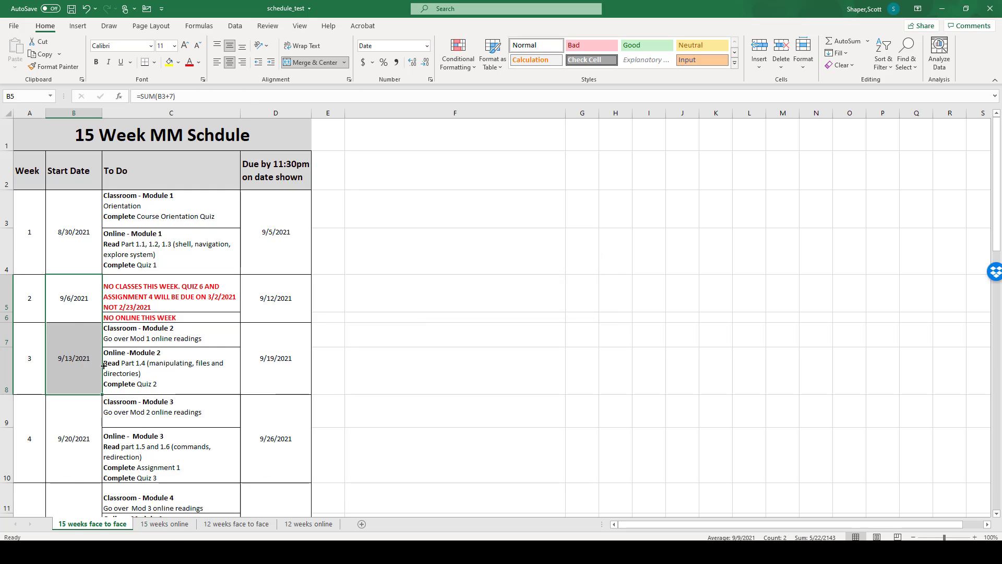
- Fill the start date formula from the Module 6 week in B15 down to the Module 7 week in B17
scroll(72, 303, "down", 3)
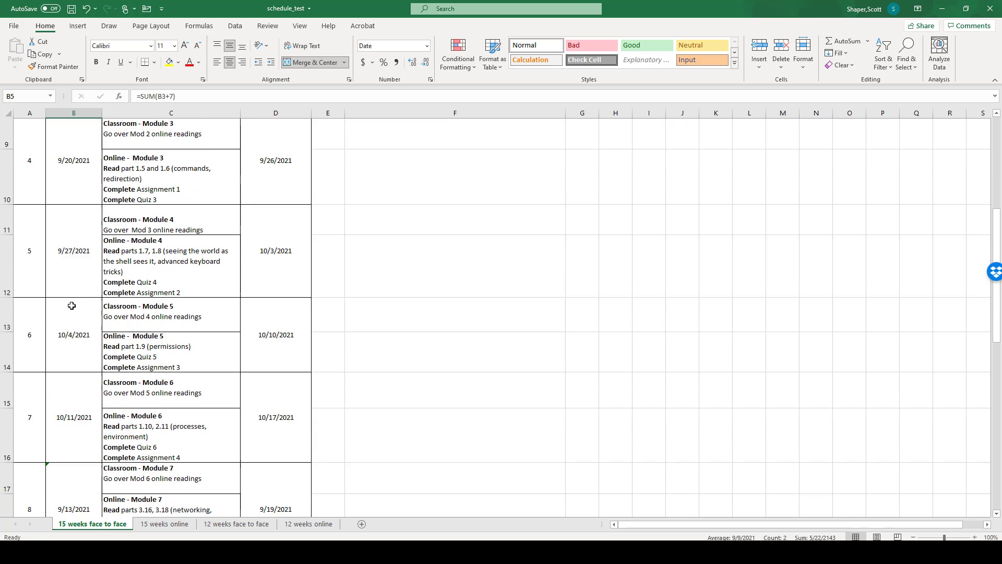
scroll(83, 385, "down", 1)
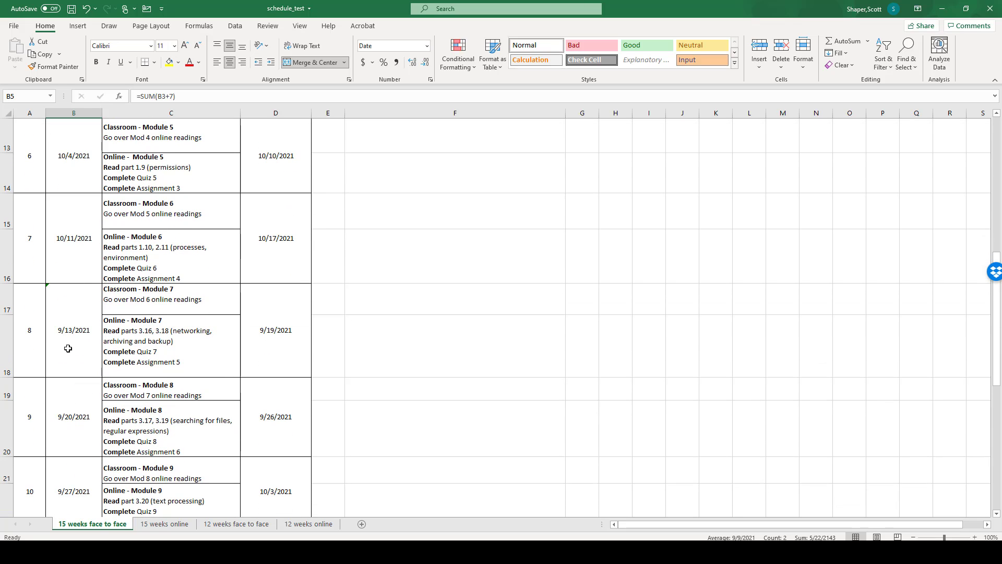
left_click(74, 299)
left_click(94, 275)
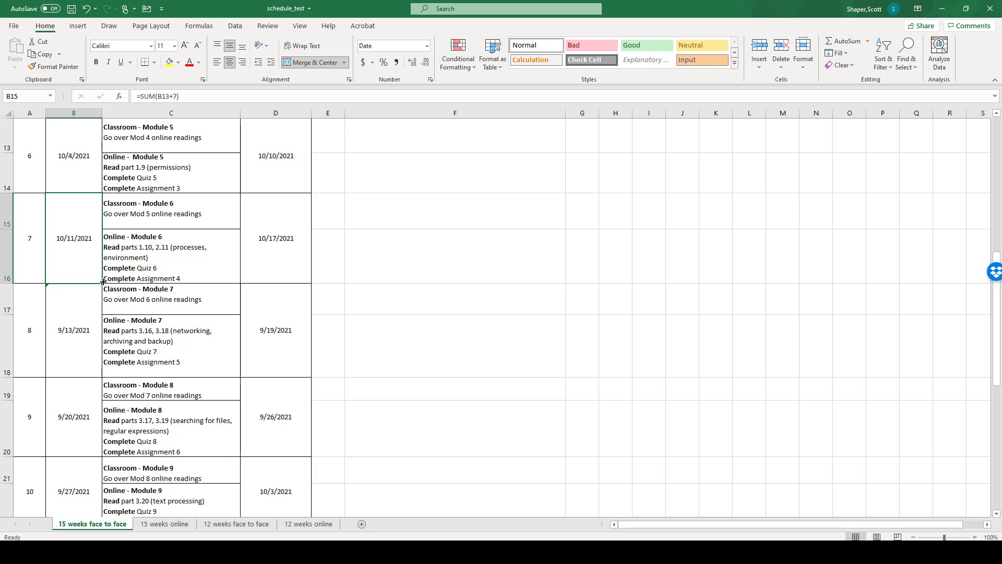
left_click_drag(102, 284, 98, 313)
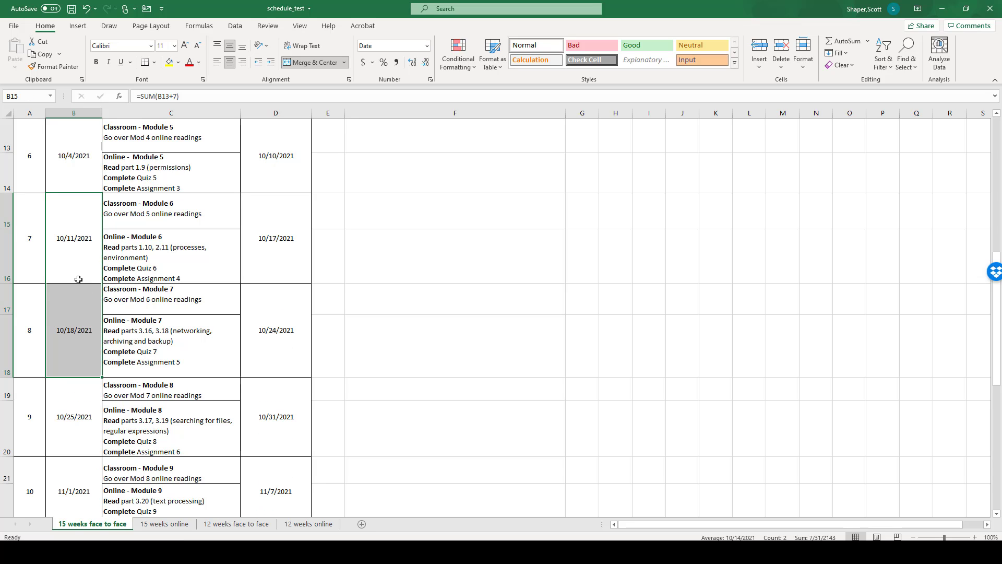
scroll(254, 356, "up", 4)
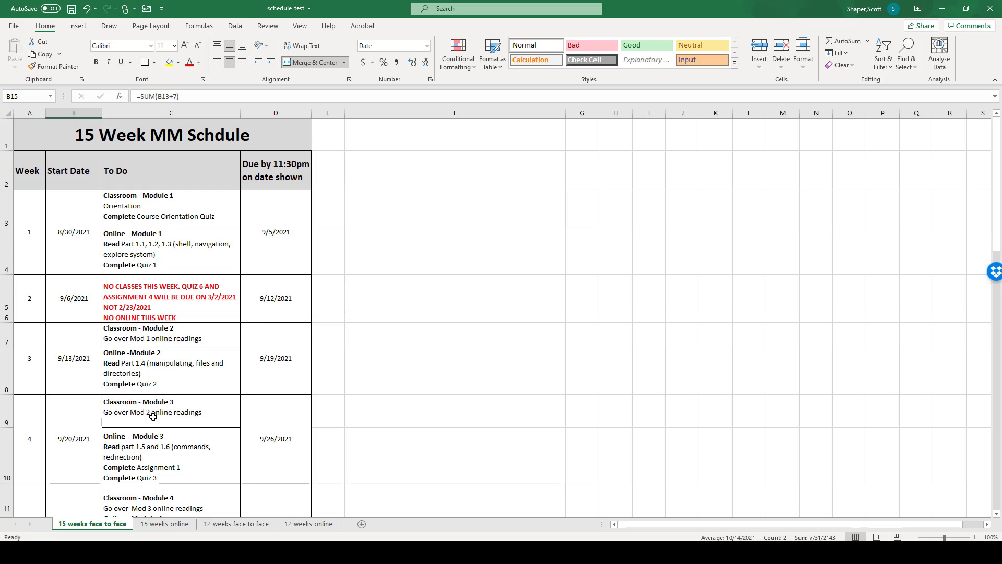
- Try adding a second line of filler text below NO ONLINE THIS WEEK in C6 and remove it
left_click(145, 291)
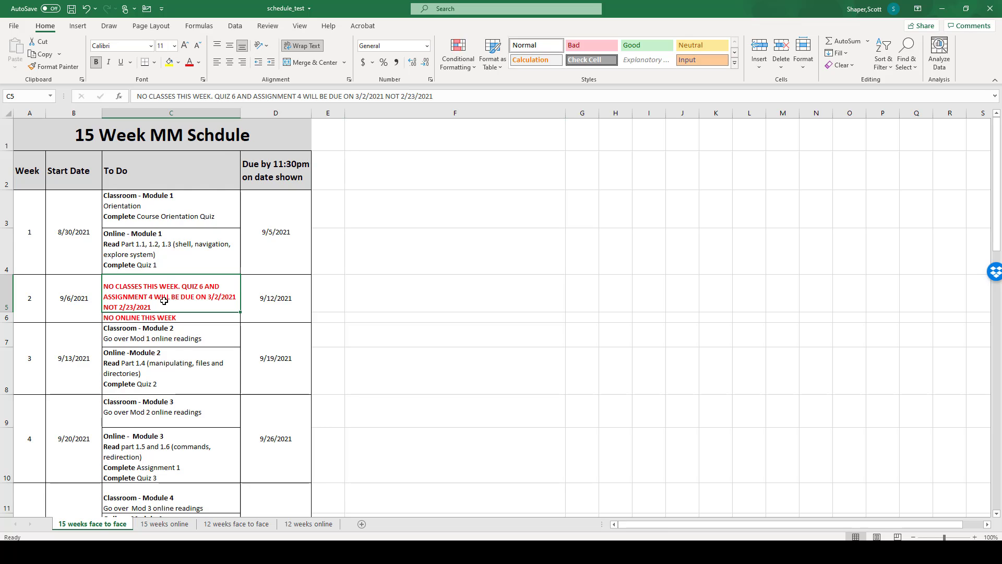
double_click(182, 317)
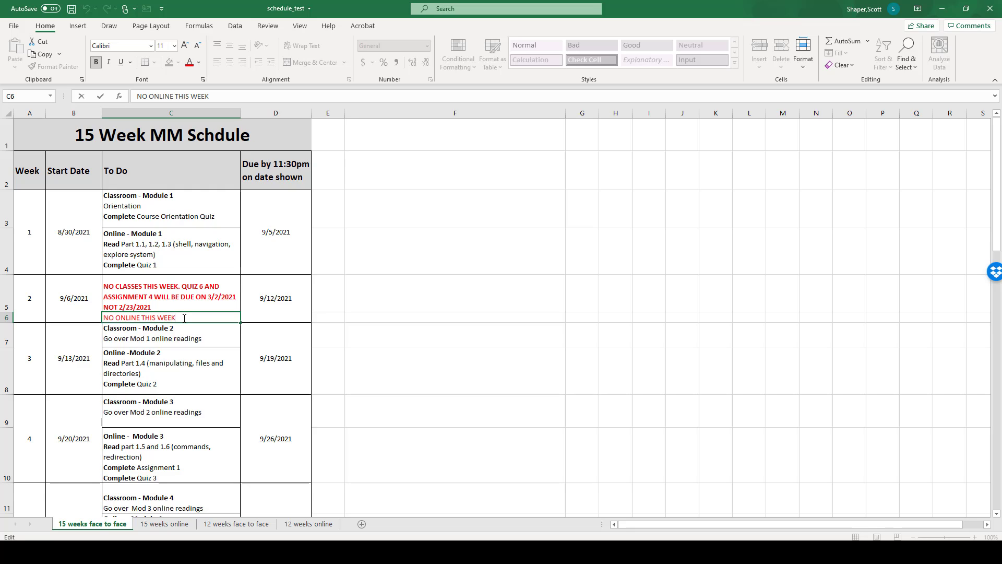
key("alt+Return")
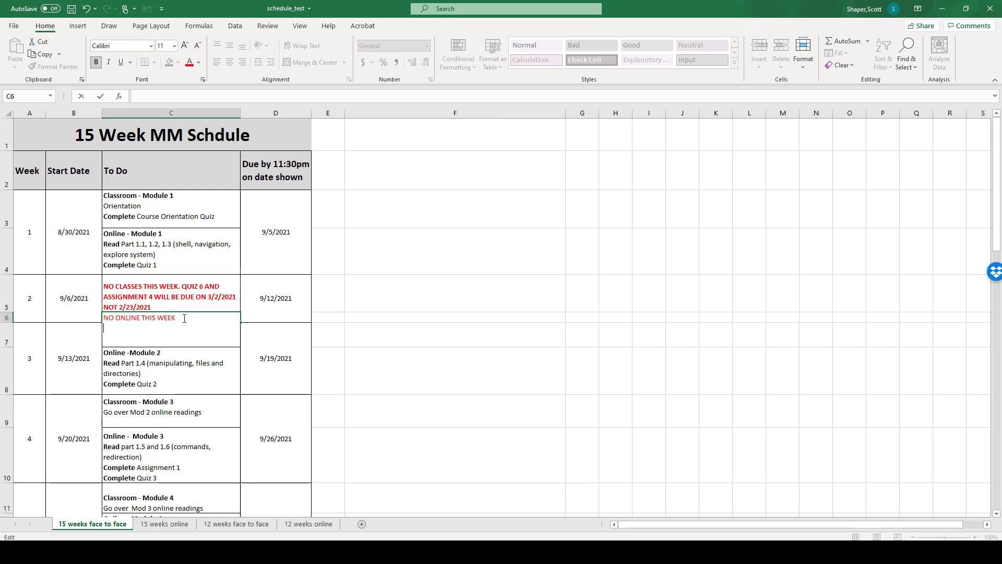
type("fsafasd")
key("BackSpace")
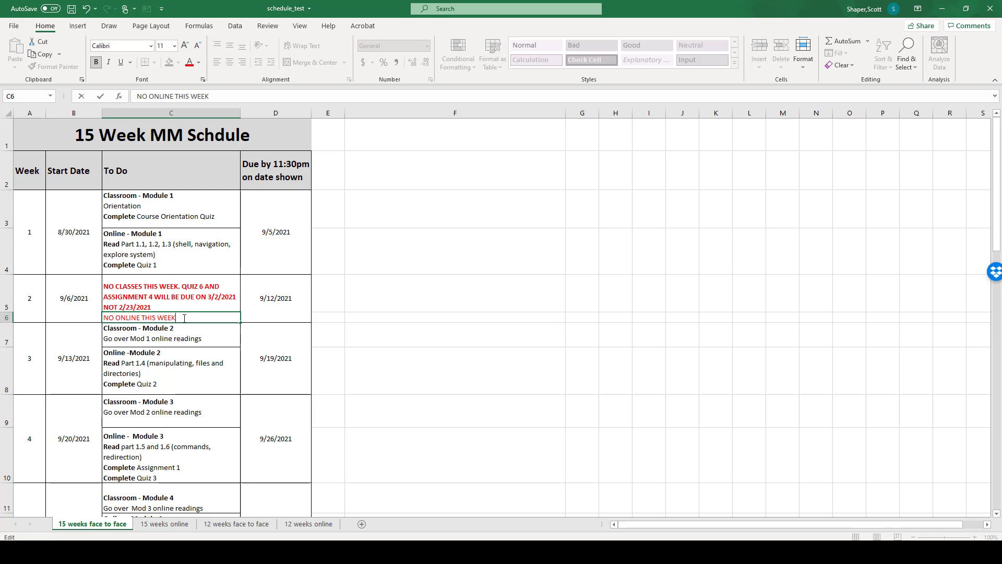
key("Return")
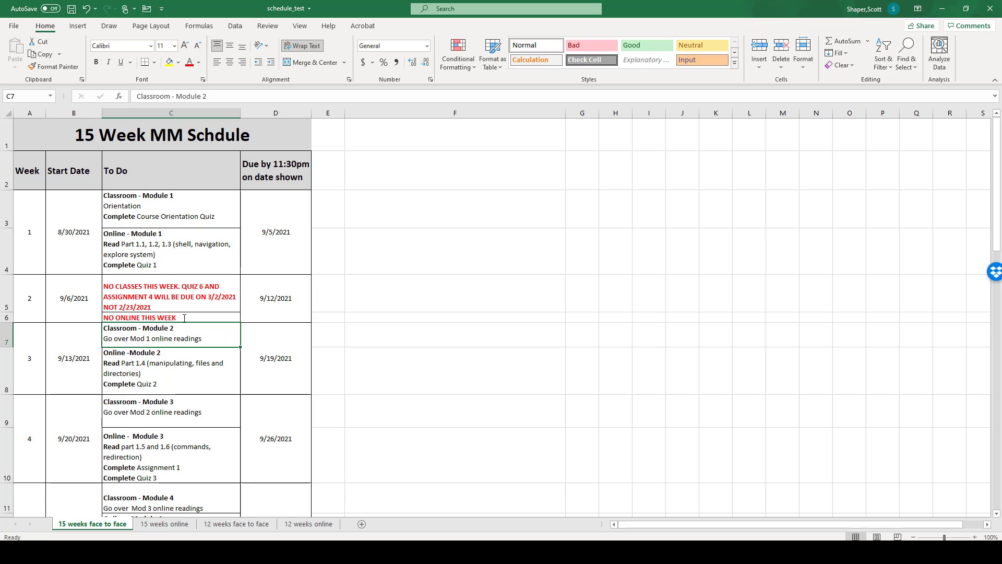
- Convert only the 15 weeks face to face sheet to an Adobe PDF, fitted to paper width
left_click(197, 291)
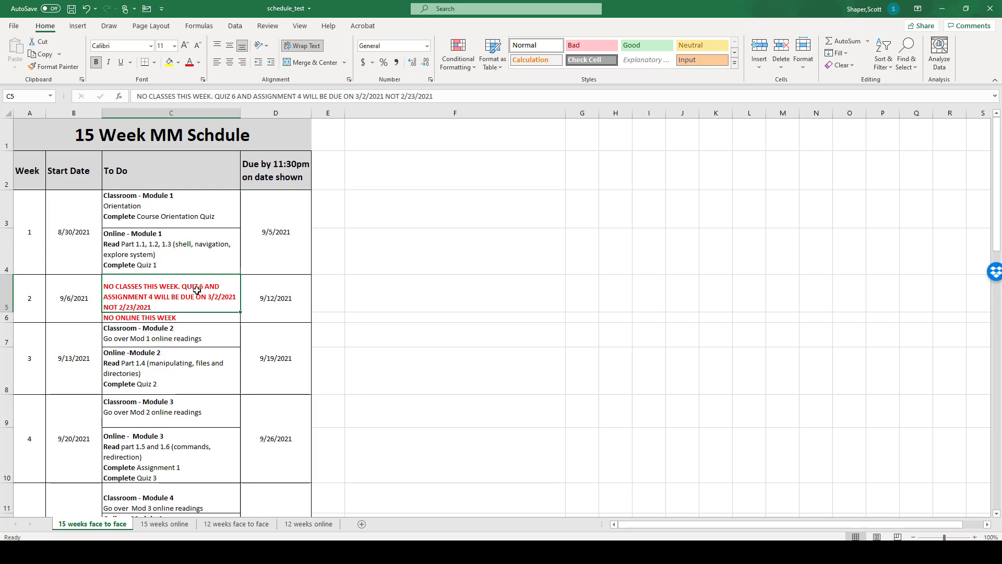
left_click(16, 27)
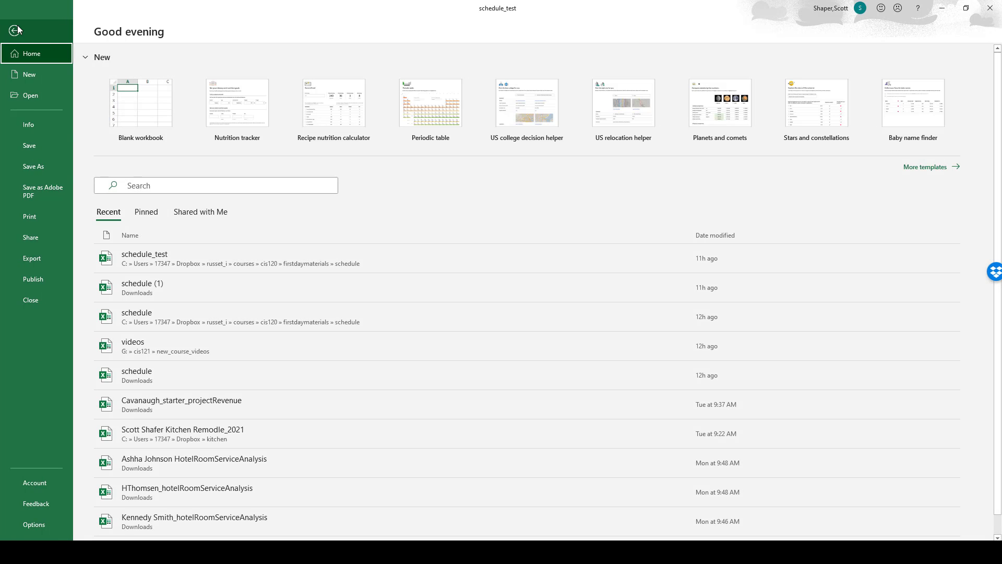
left_click(24, 196)
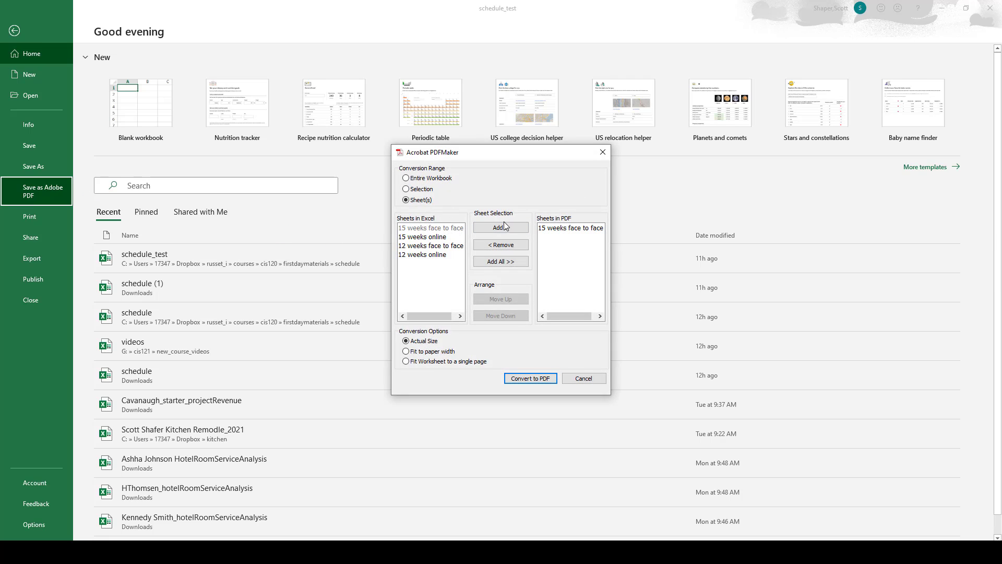
left_click(575, 229)
left_click(407, 352)
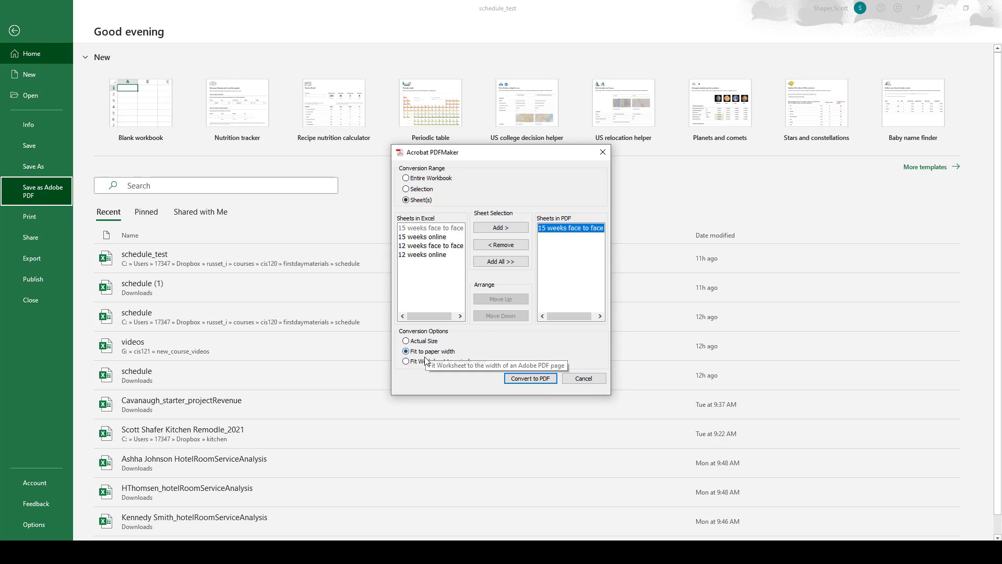
left_click(525, 379)
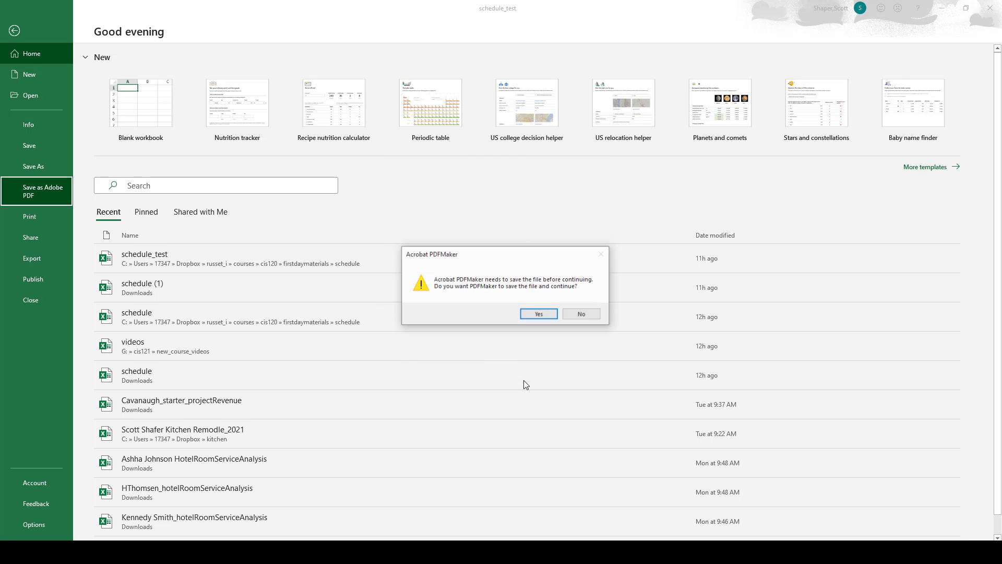
- Allow the workbook to be saved and save the PDF as schedule_test in the schedule folder, replacing the existing file
left_click(539, 314)
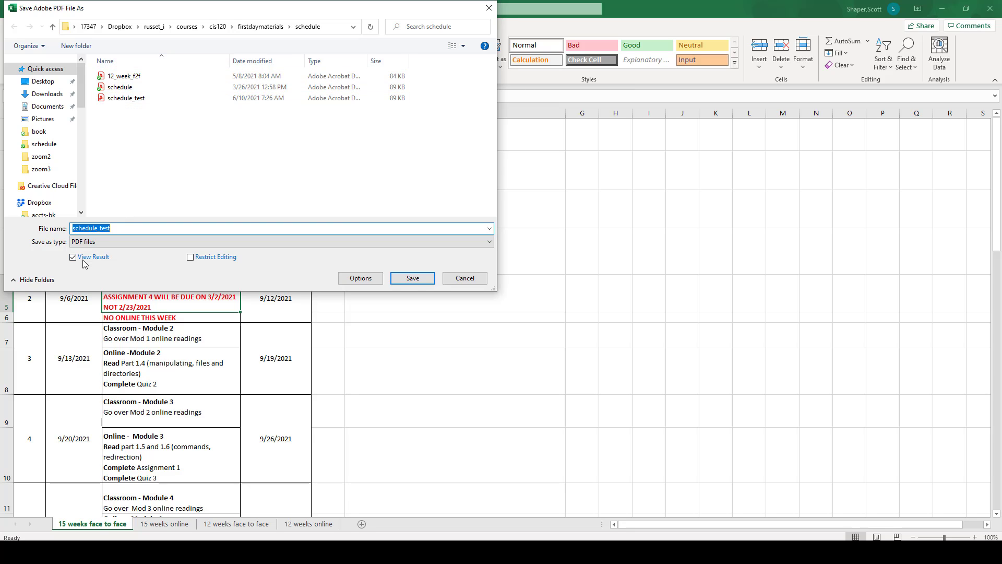
left_click(414, 281)
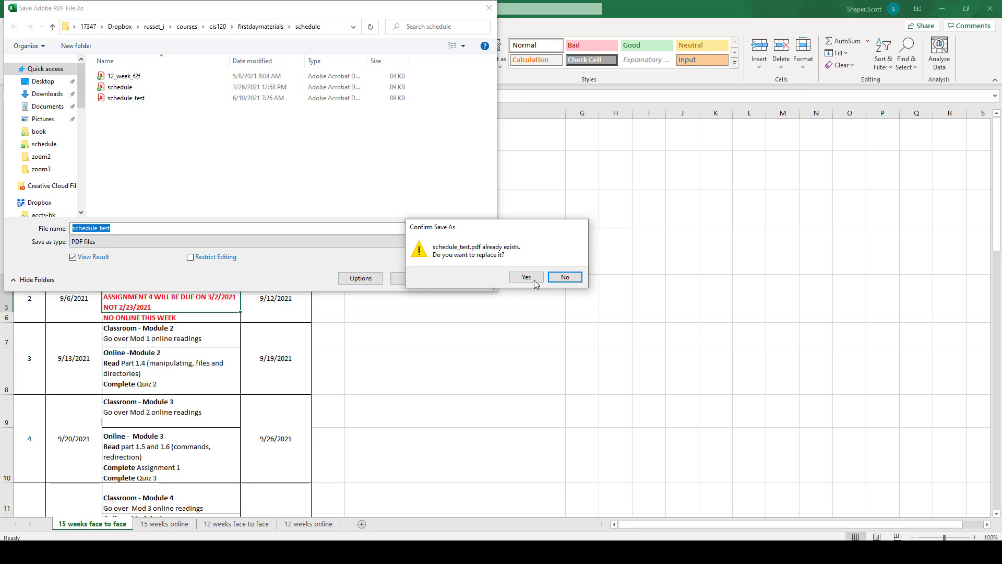
left_click(526, 277)
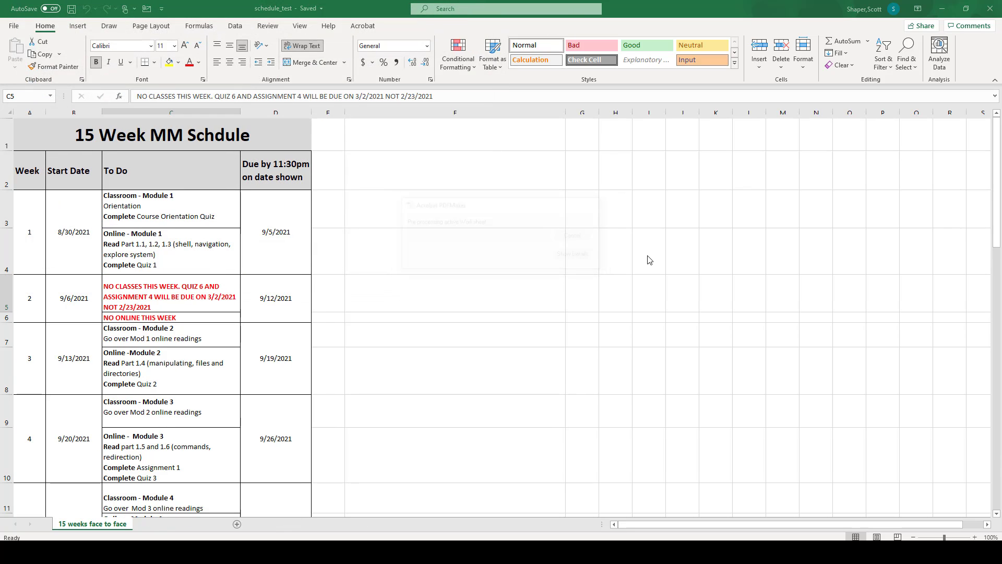
- Switch to Acrobat and look through the pages and title of the exported schedule_test.pdf
key("alt+Tab")
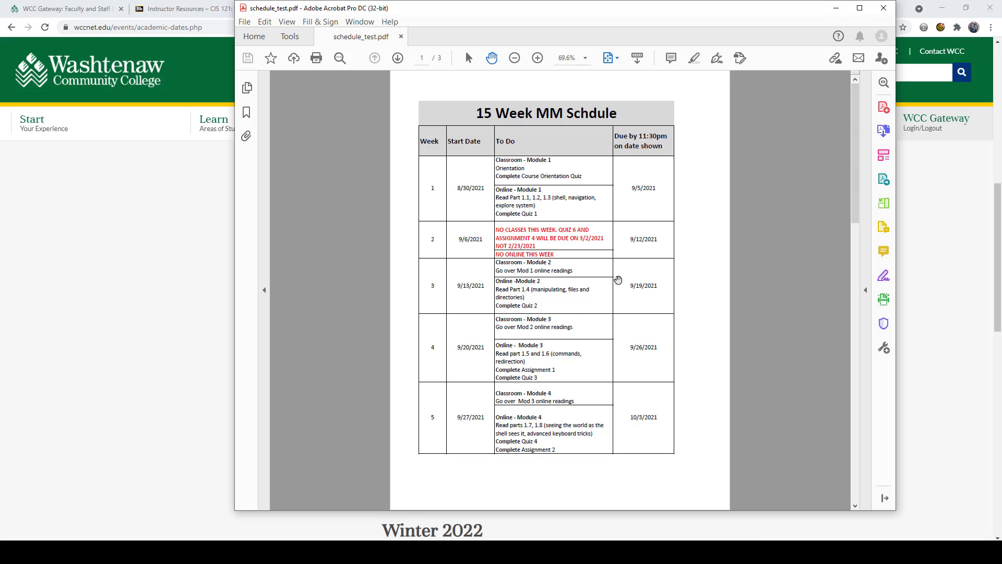
scroll(621, 278, "down", 5)
scroll(621, 278, "up", 5)
left_click_drag(477, 114, 595, 117)
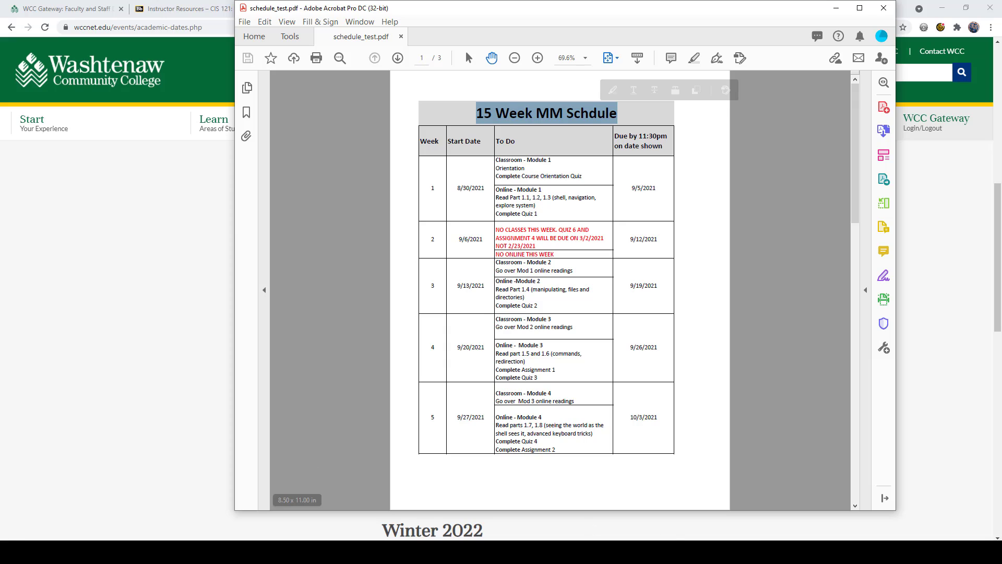
- Switch back to Excel and select the schedule's title in A1
left_click(293, 552)
left_click(179, 137)
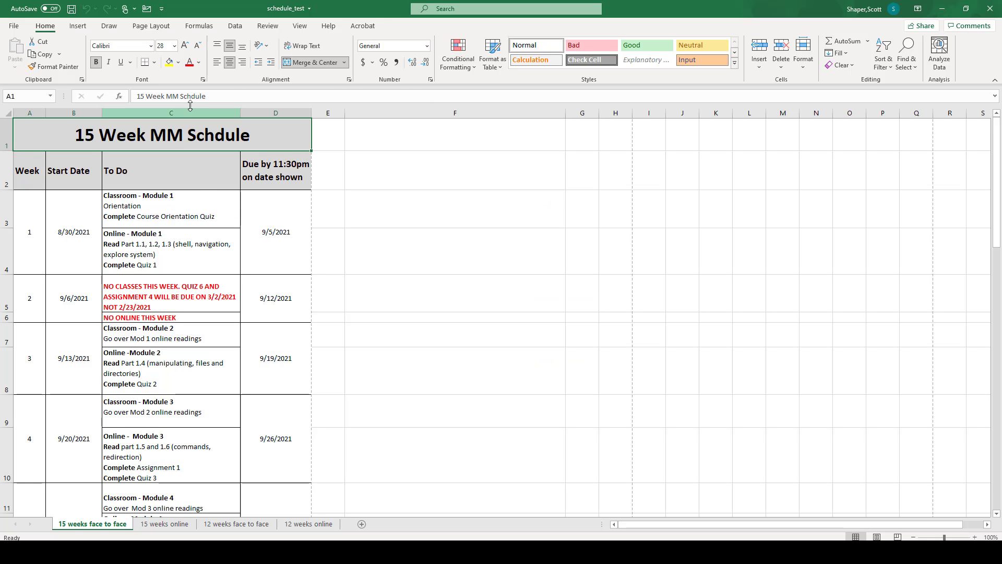